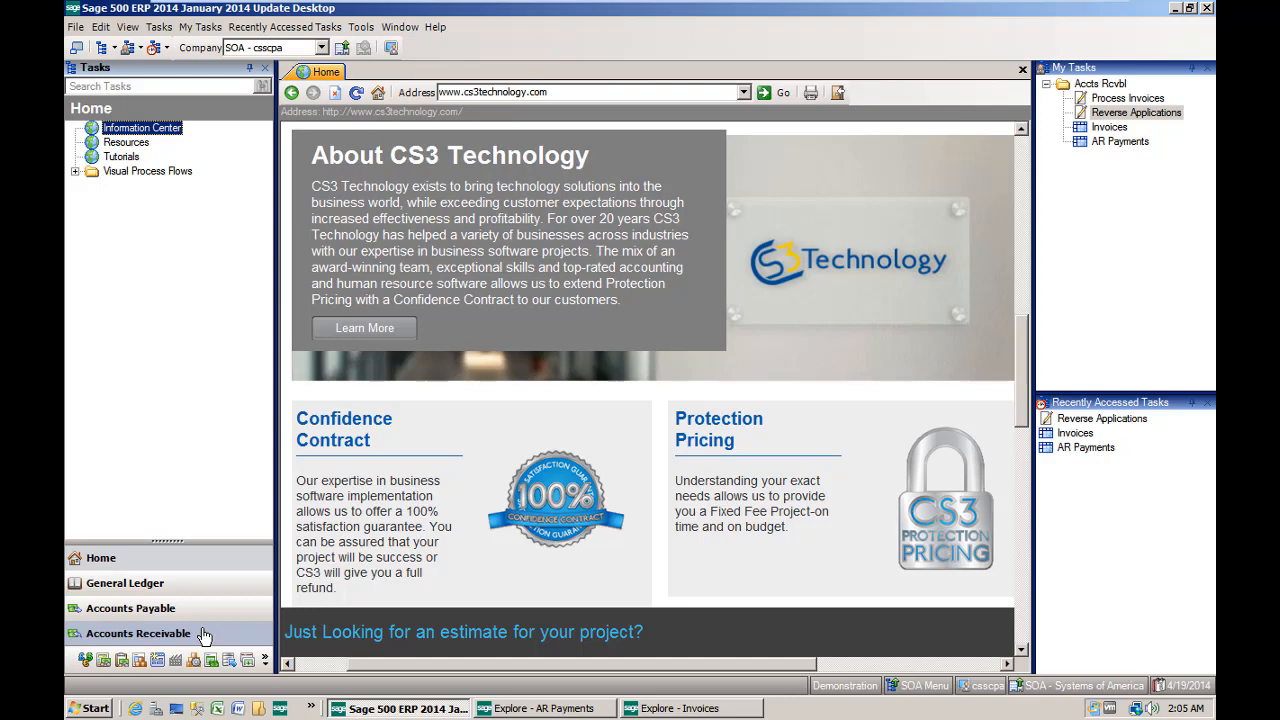
- Open Reverse Applications from the Accounts Receivable activities and create a new batch with posting date 08/08/08
left_click(186, 633)
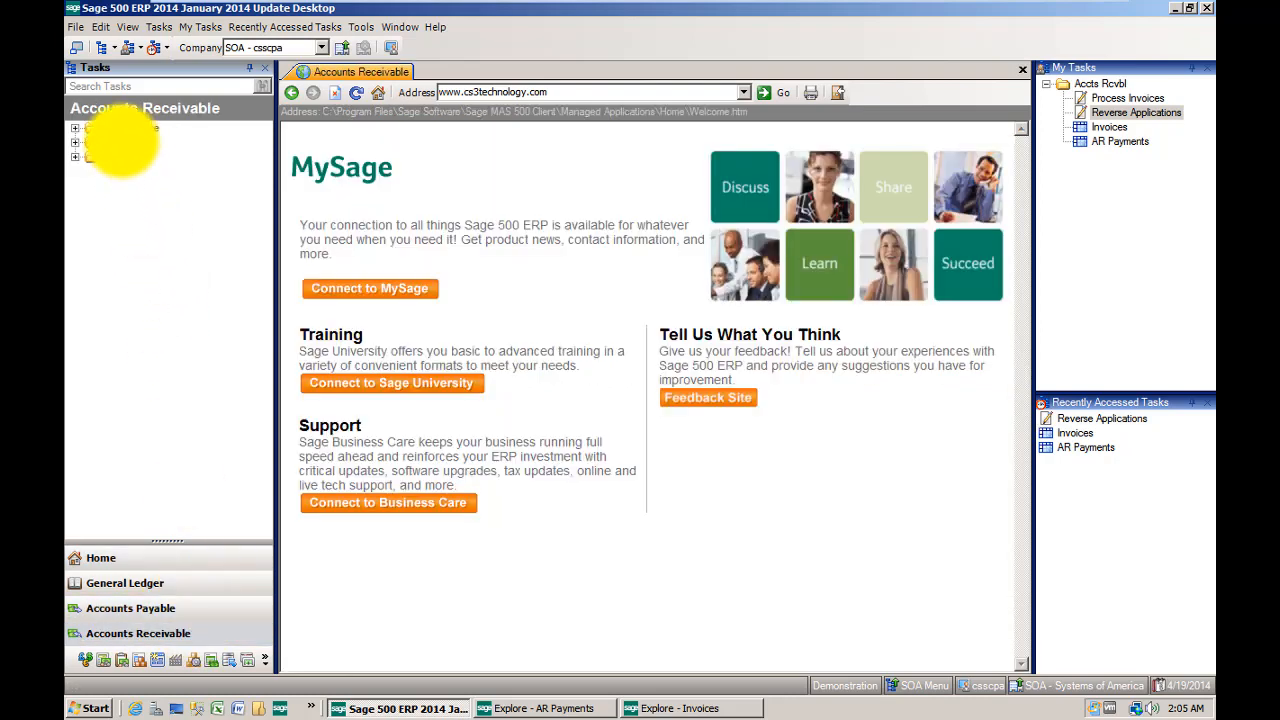
double_click(115, 142)
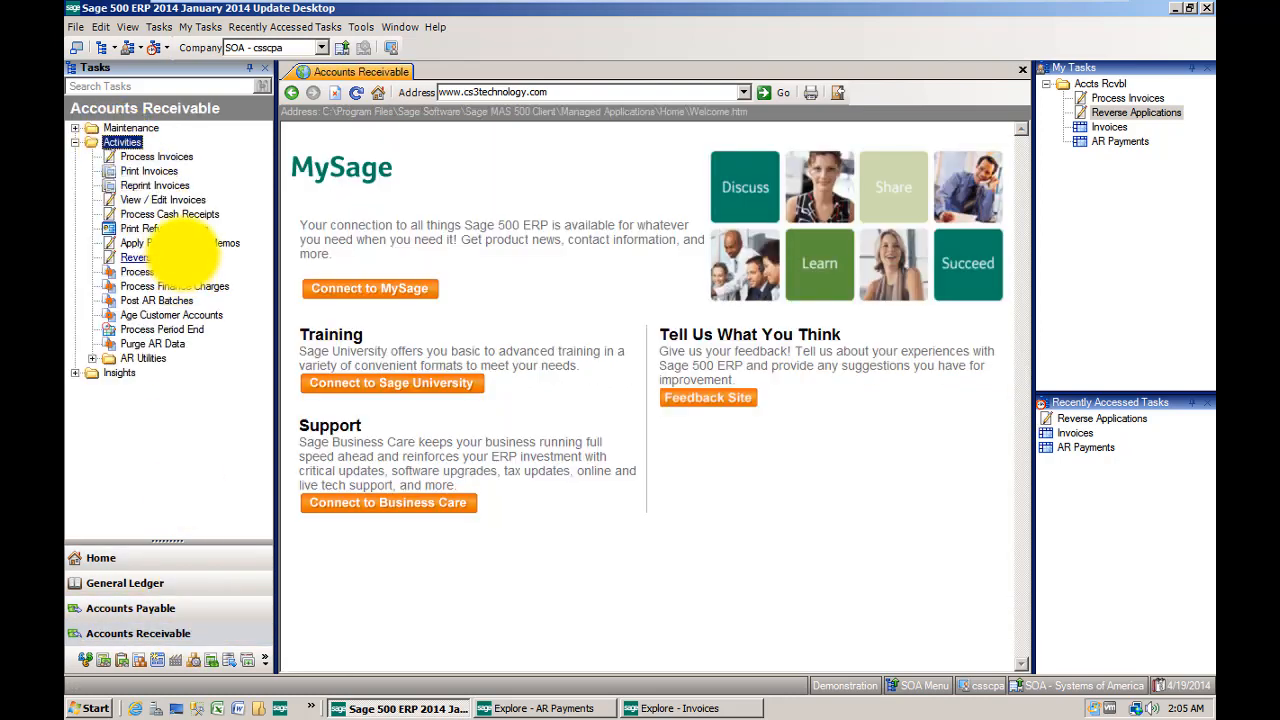
left_click(140, 257)
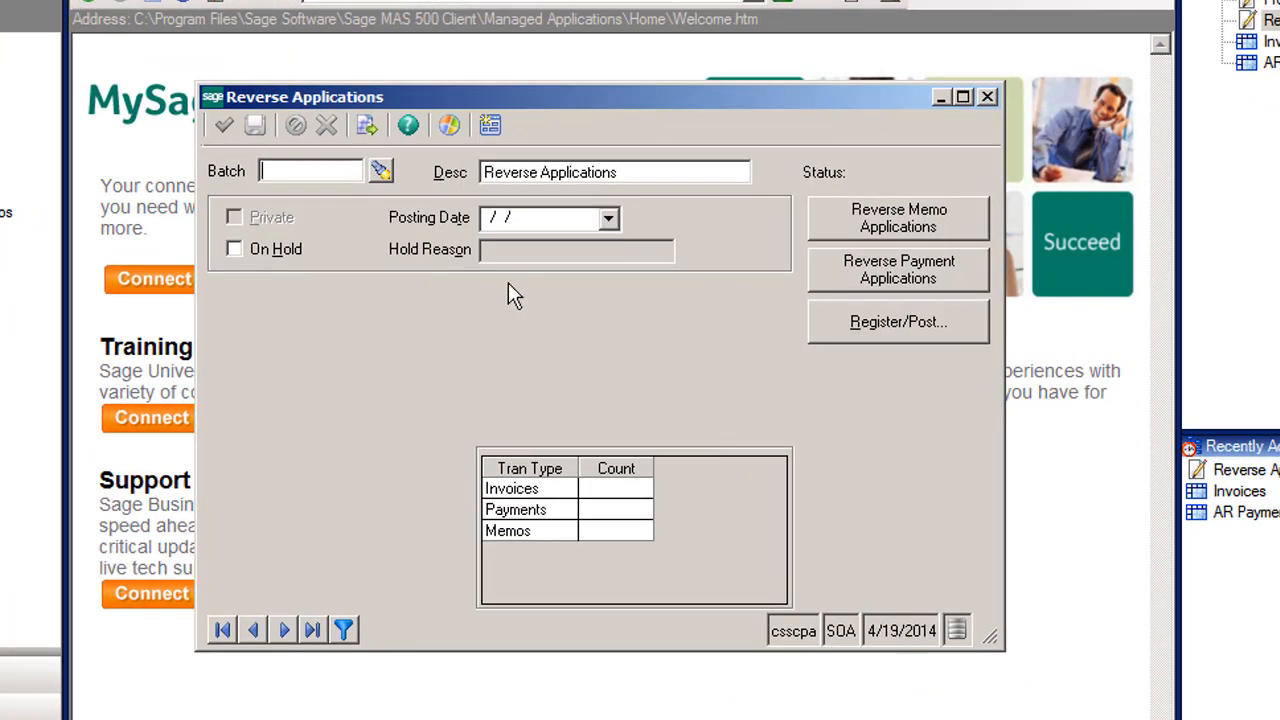
left_click(365, 128)
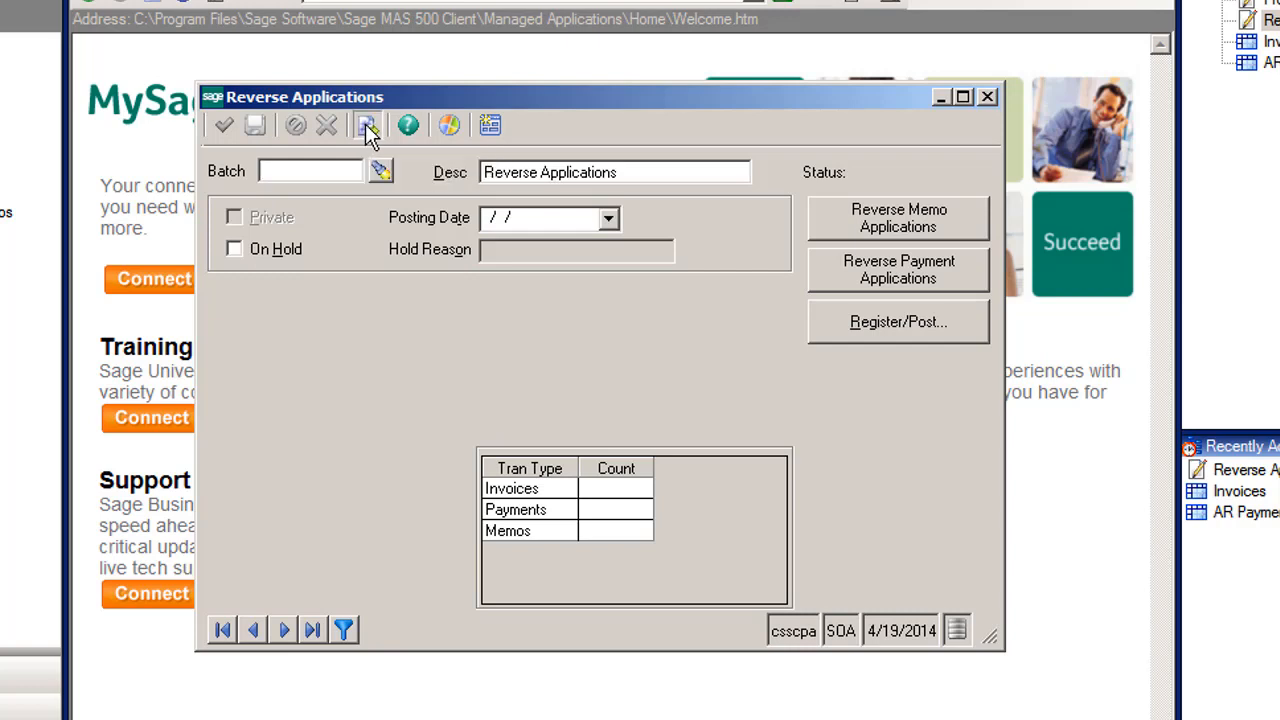
left_click(596, 220)
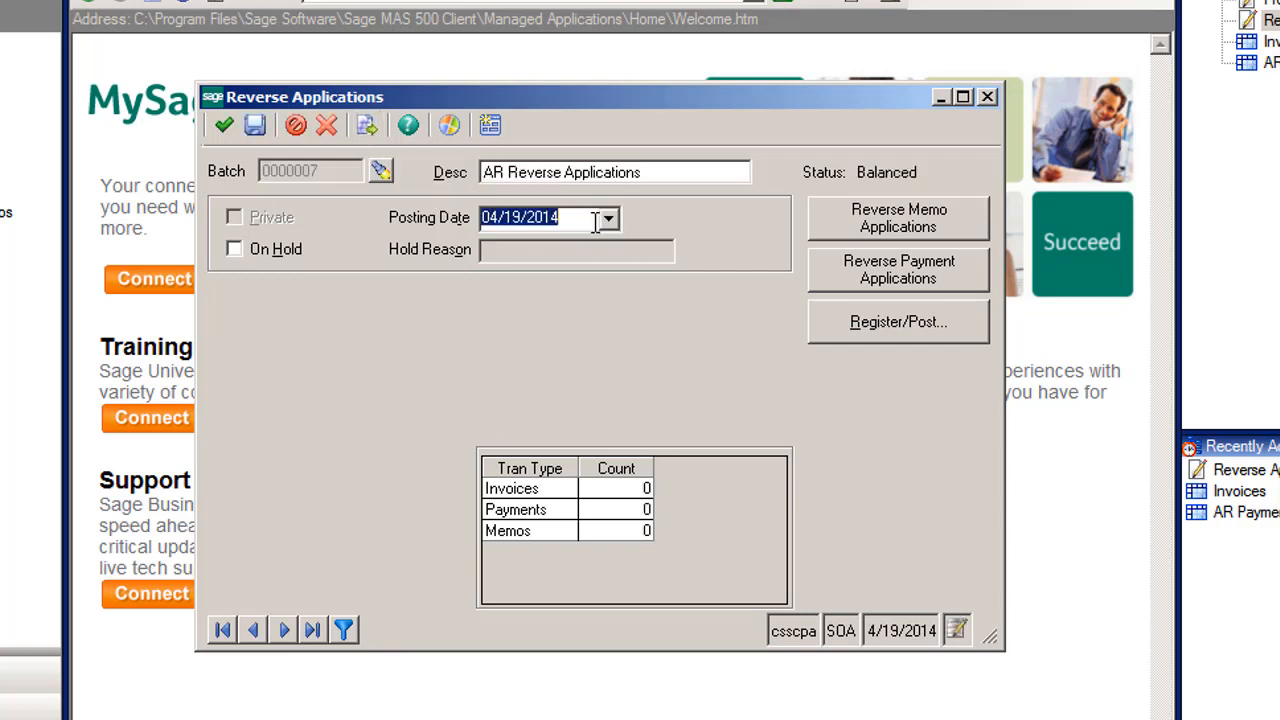
type("08/08/08")
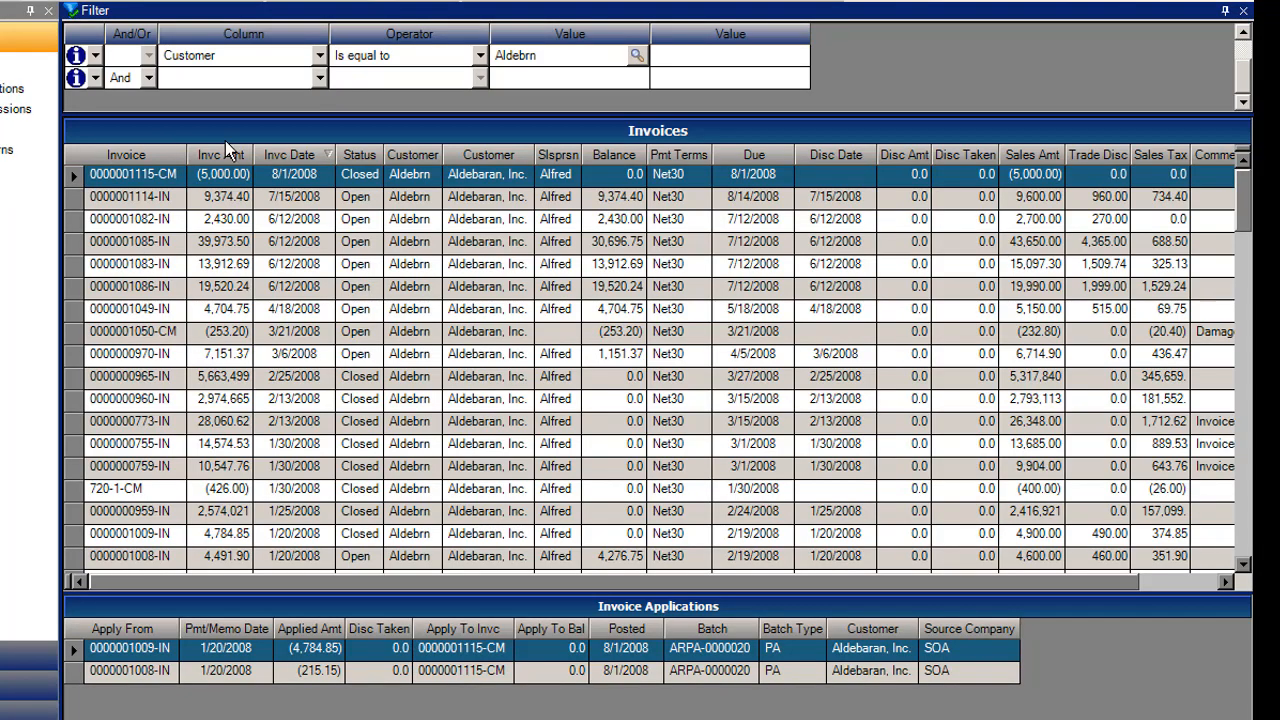
left_click(166, 176)
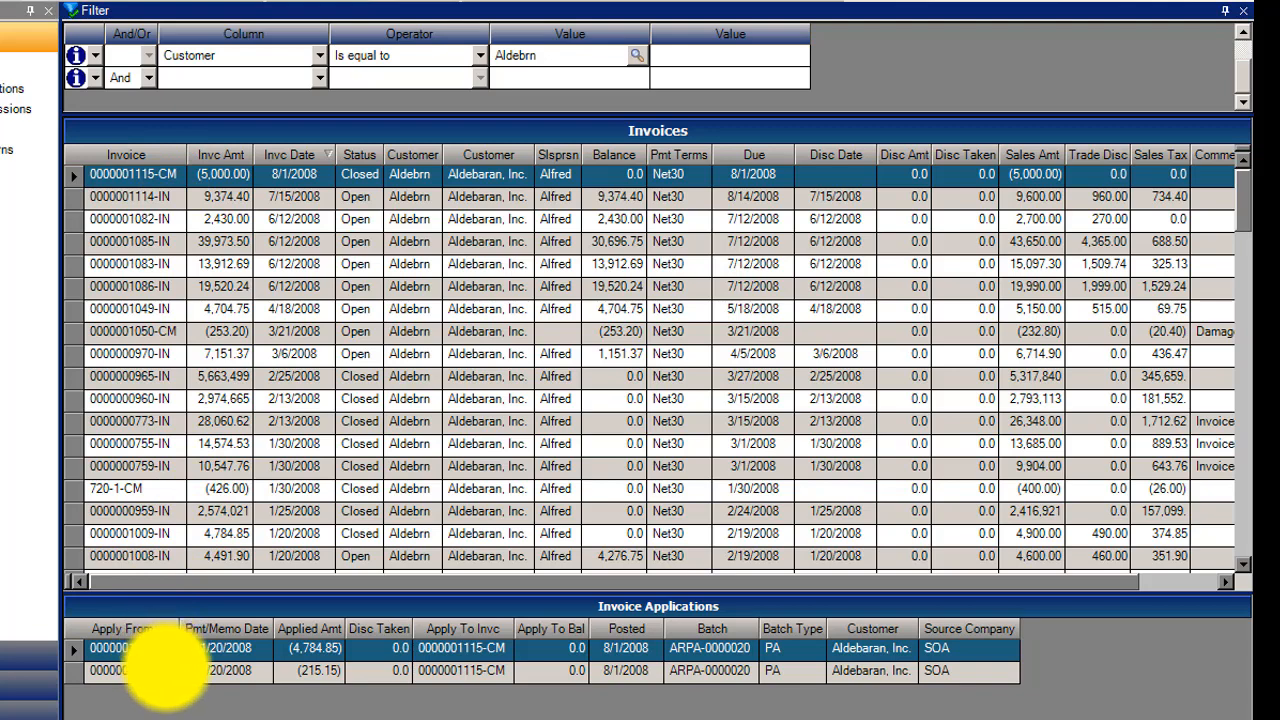
left_click(157, 670)
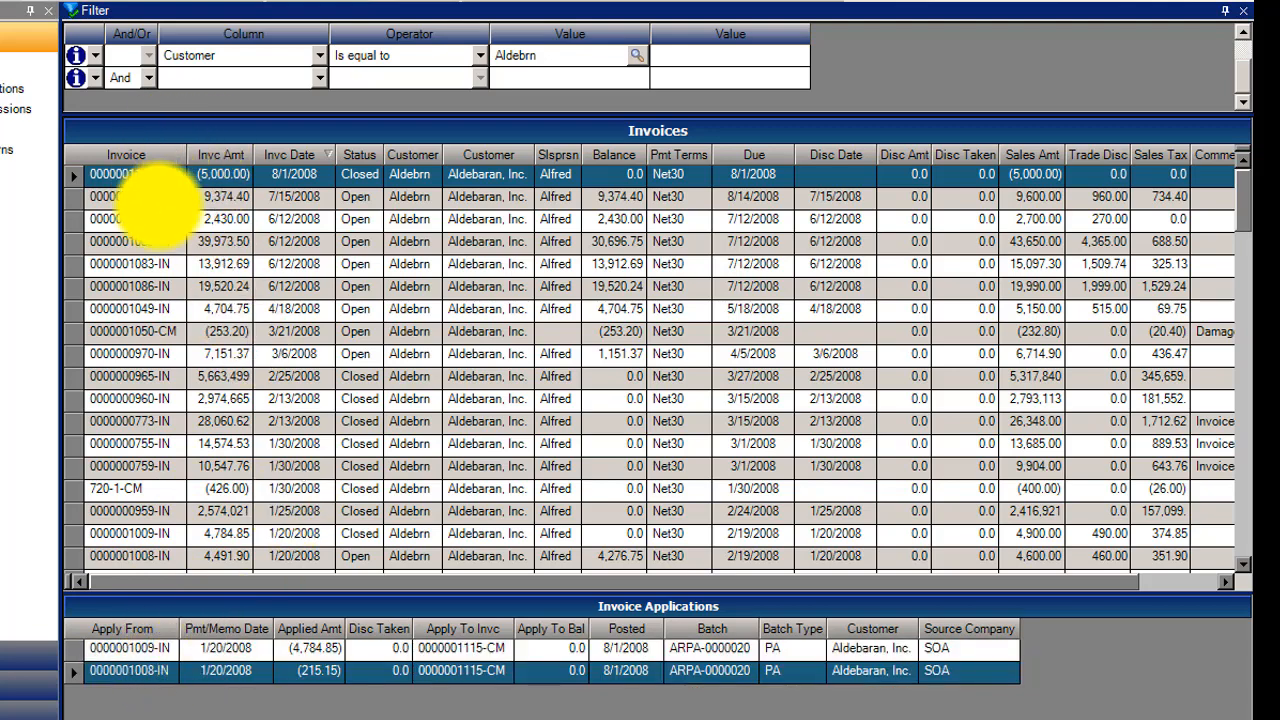
left_click(170, 196)
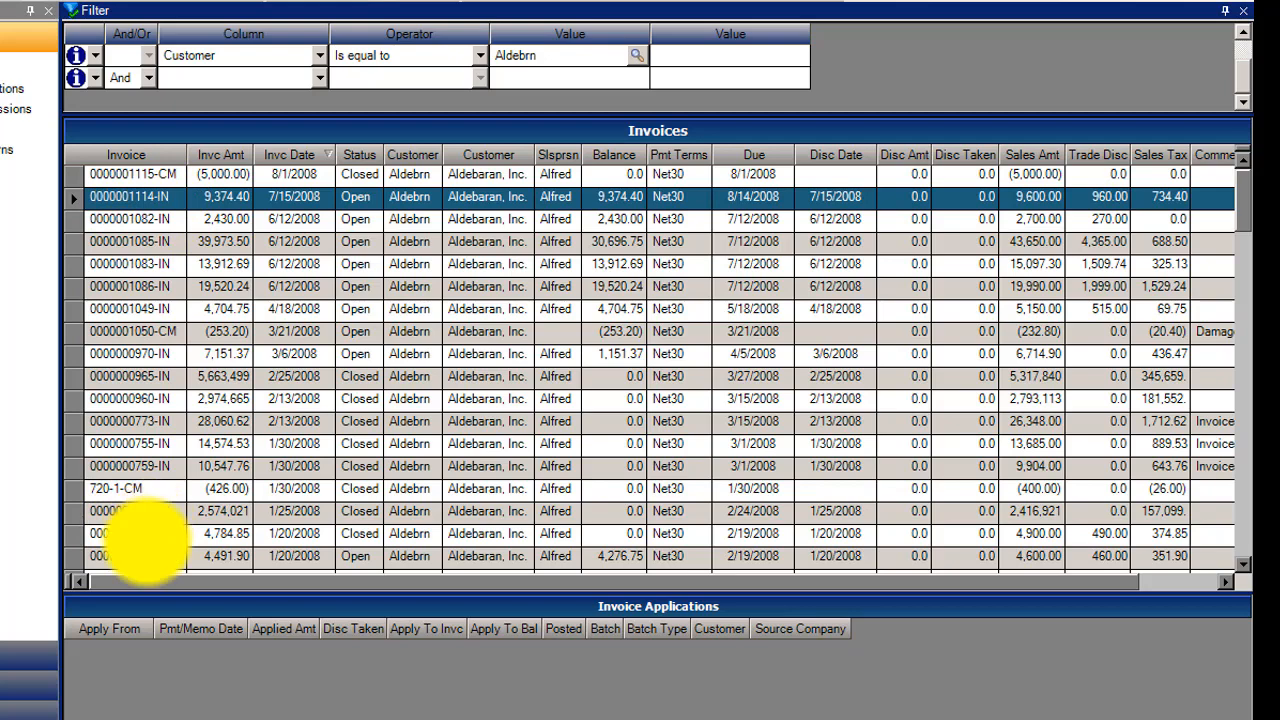
left_click(142, 533)
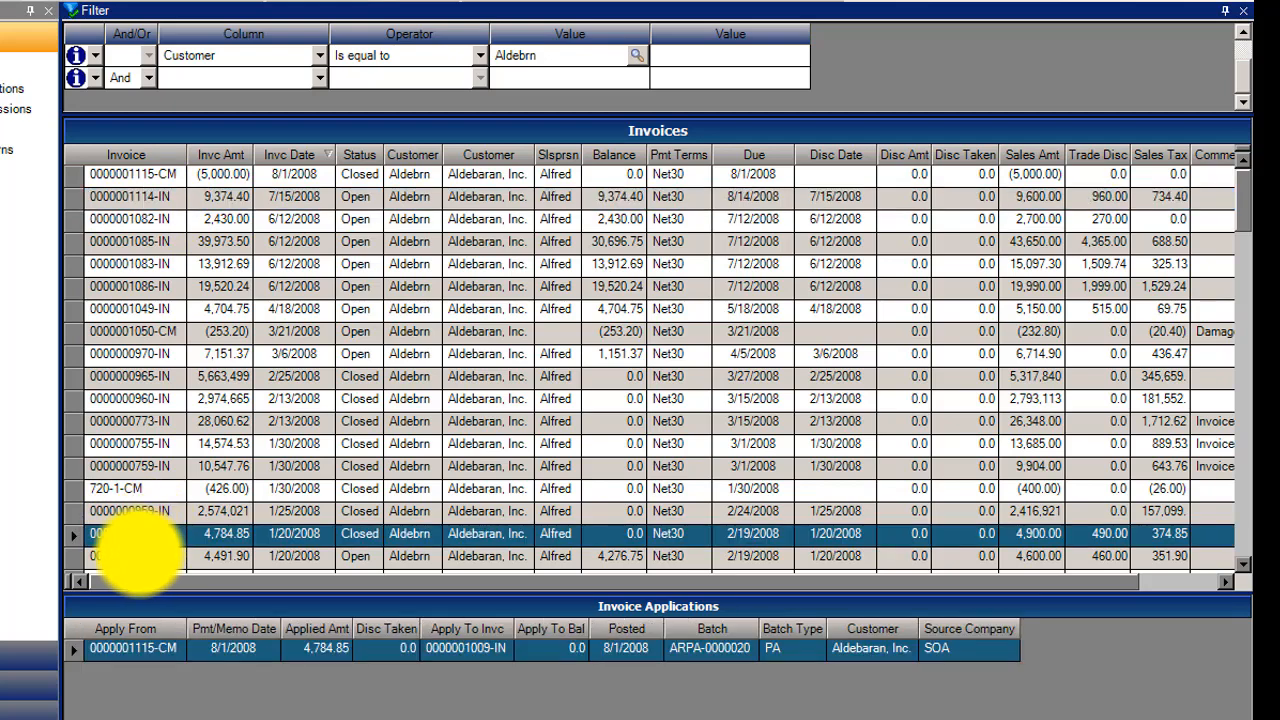
left_click(132, 556)
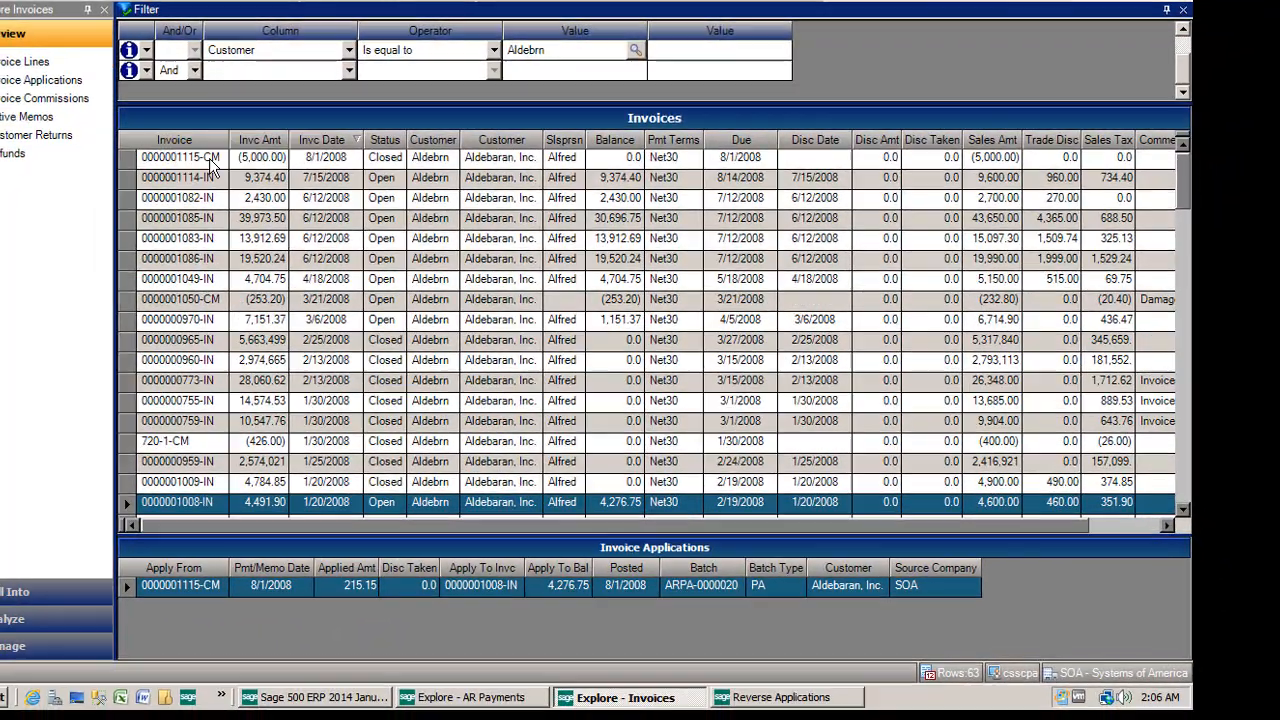
left_click(165, 174)
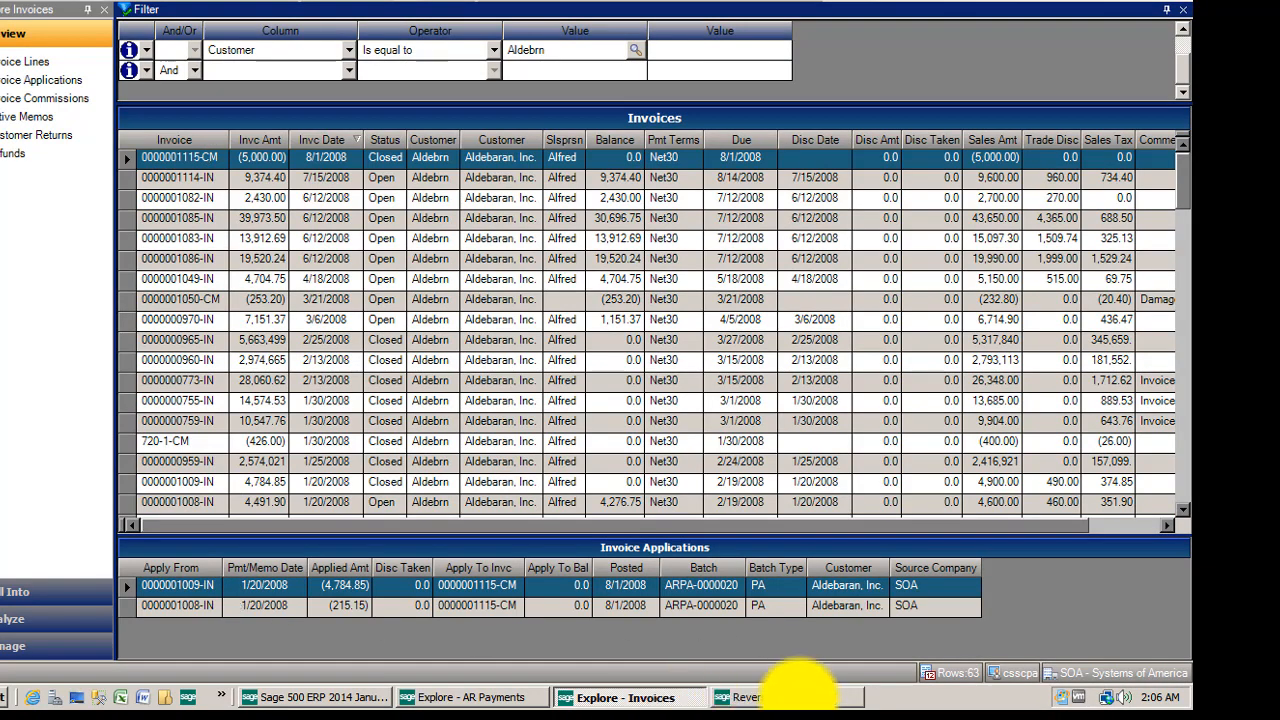
left_click(790, 697)
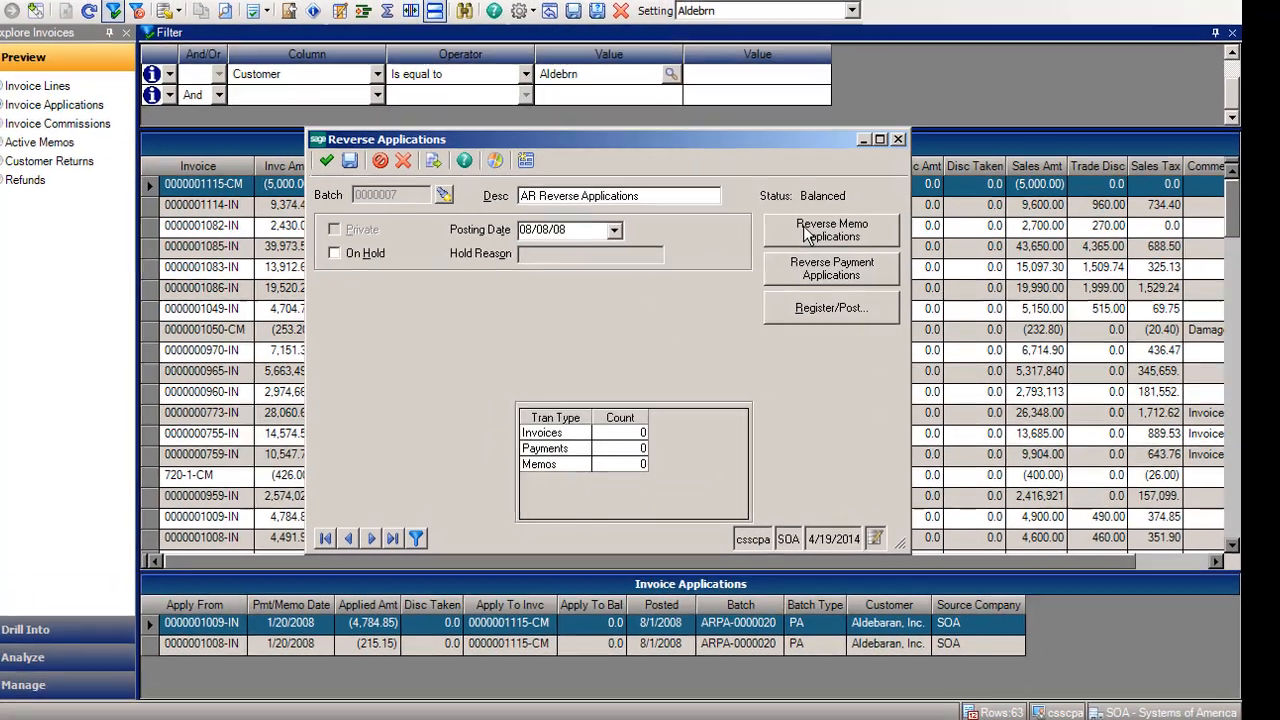
left_click(768, 203)
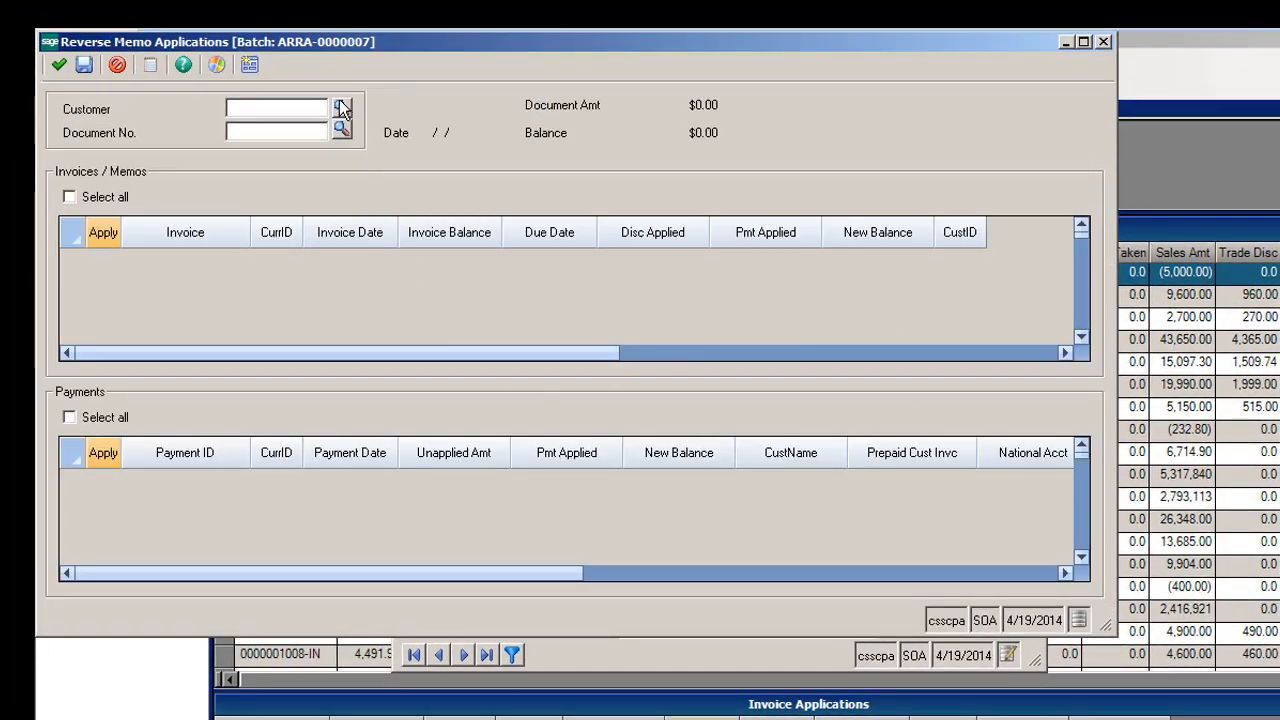
left_click(340, 110)
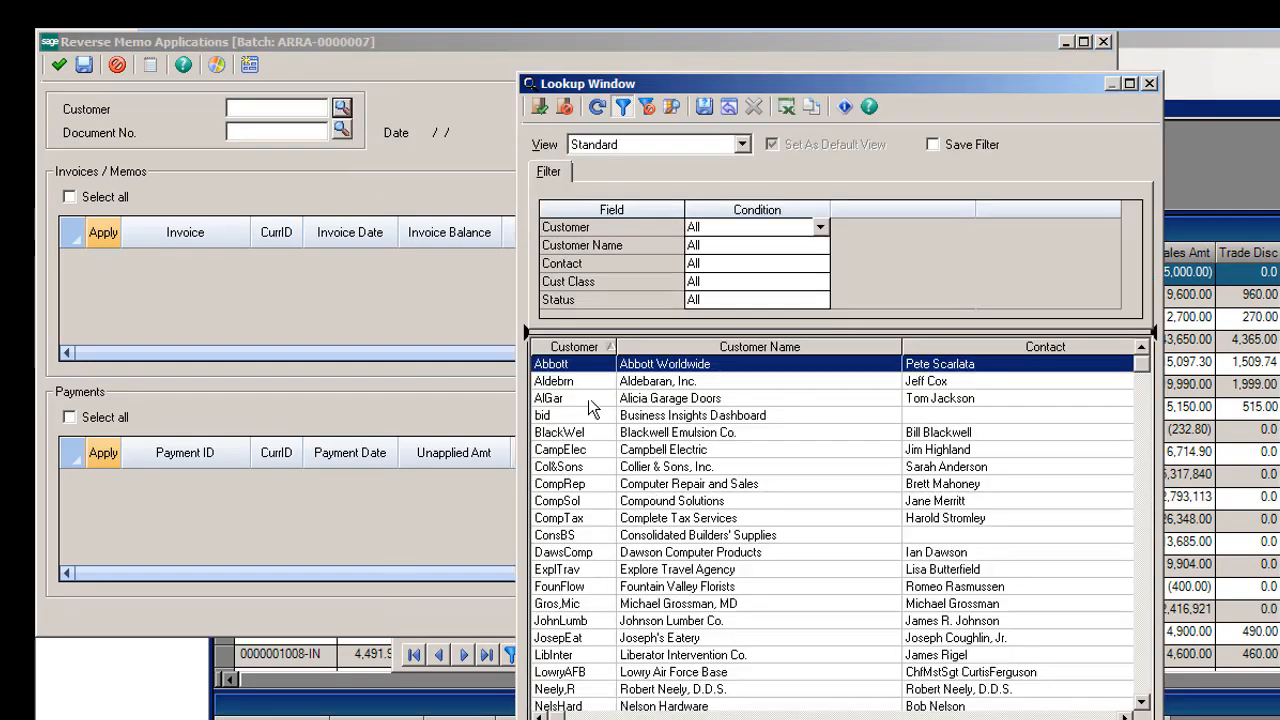
double_click(580, 381)
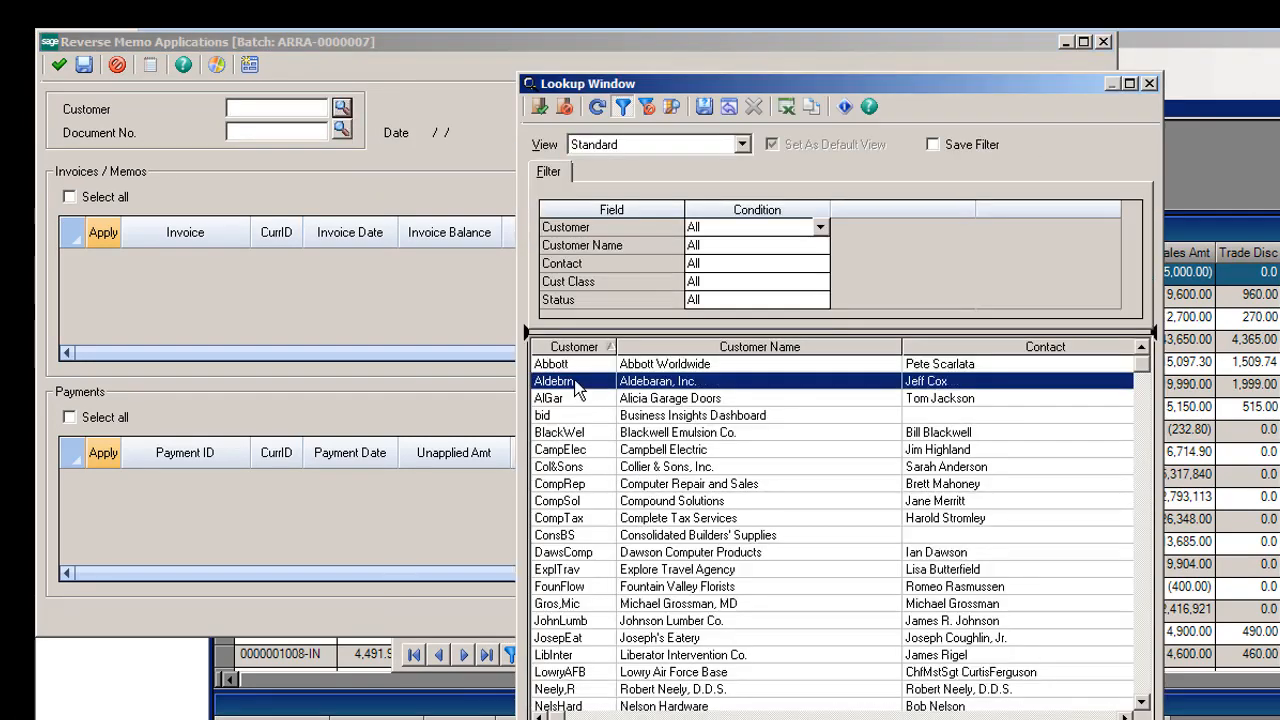
left_click(342, 130)
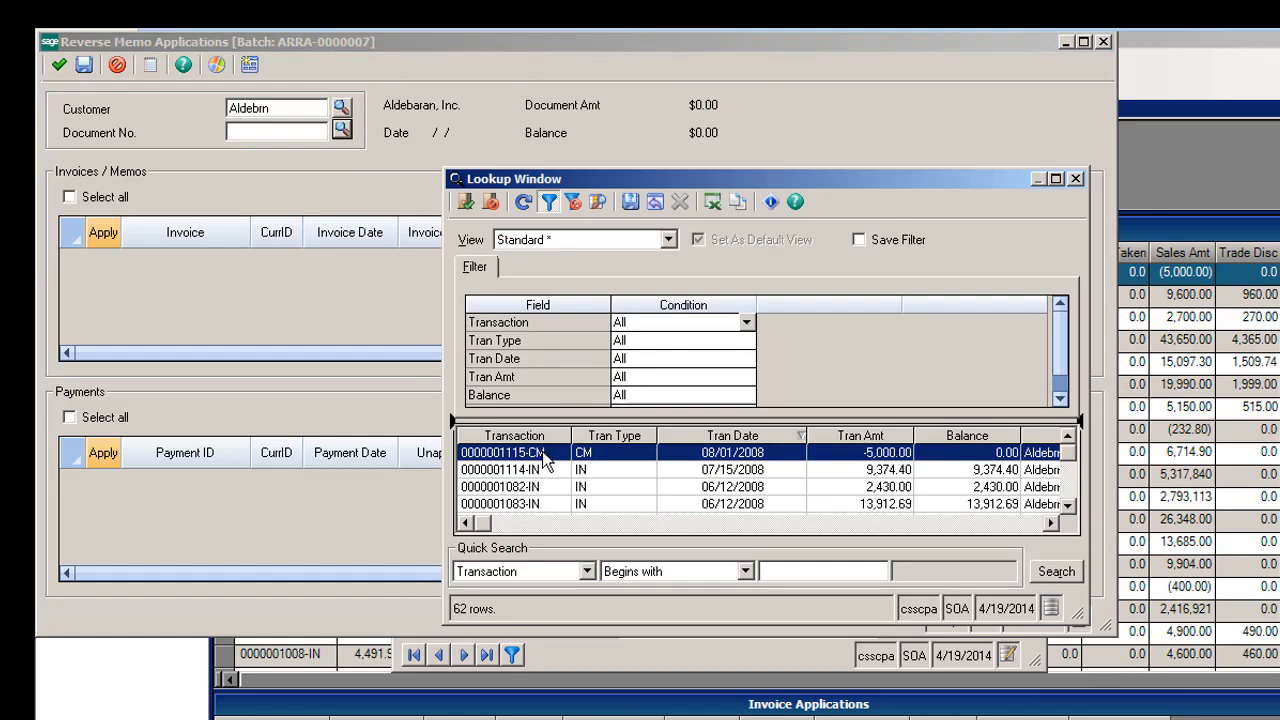
double_click(545, 454)
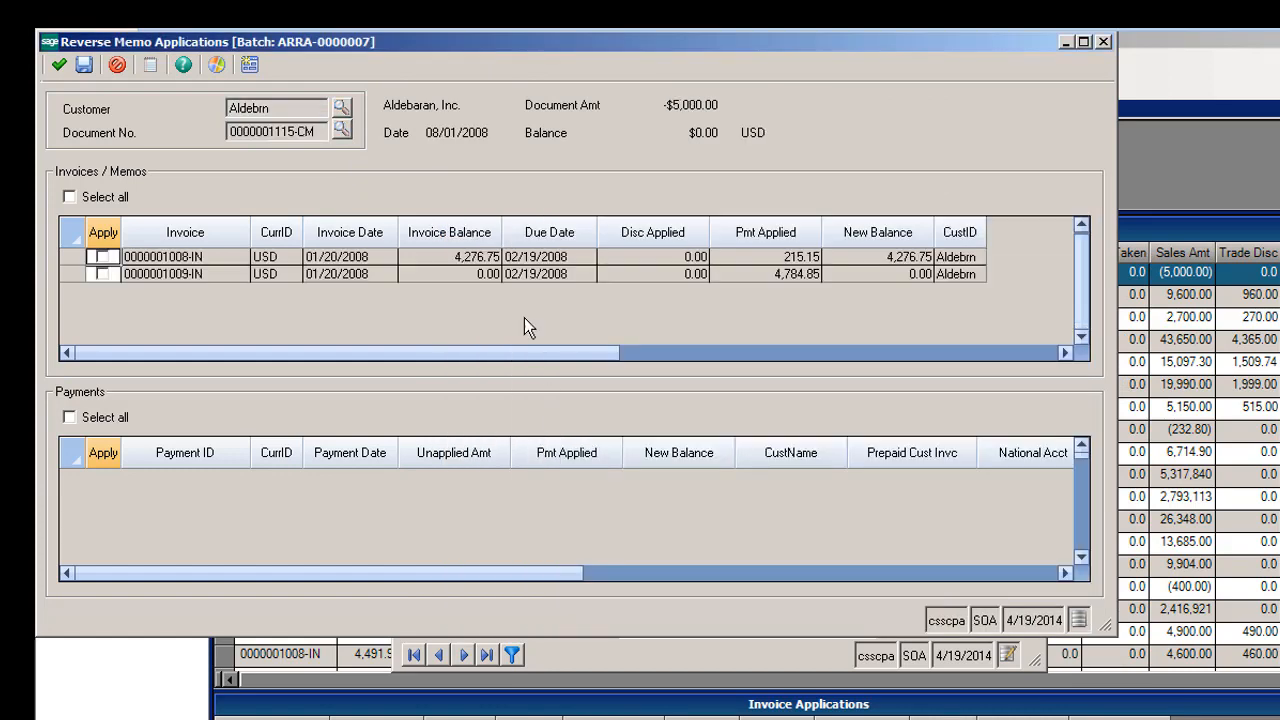
- Select all invoices applied to the credit memo for reversal, save the entry and close the memo reversal window
left_click(69, 197)
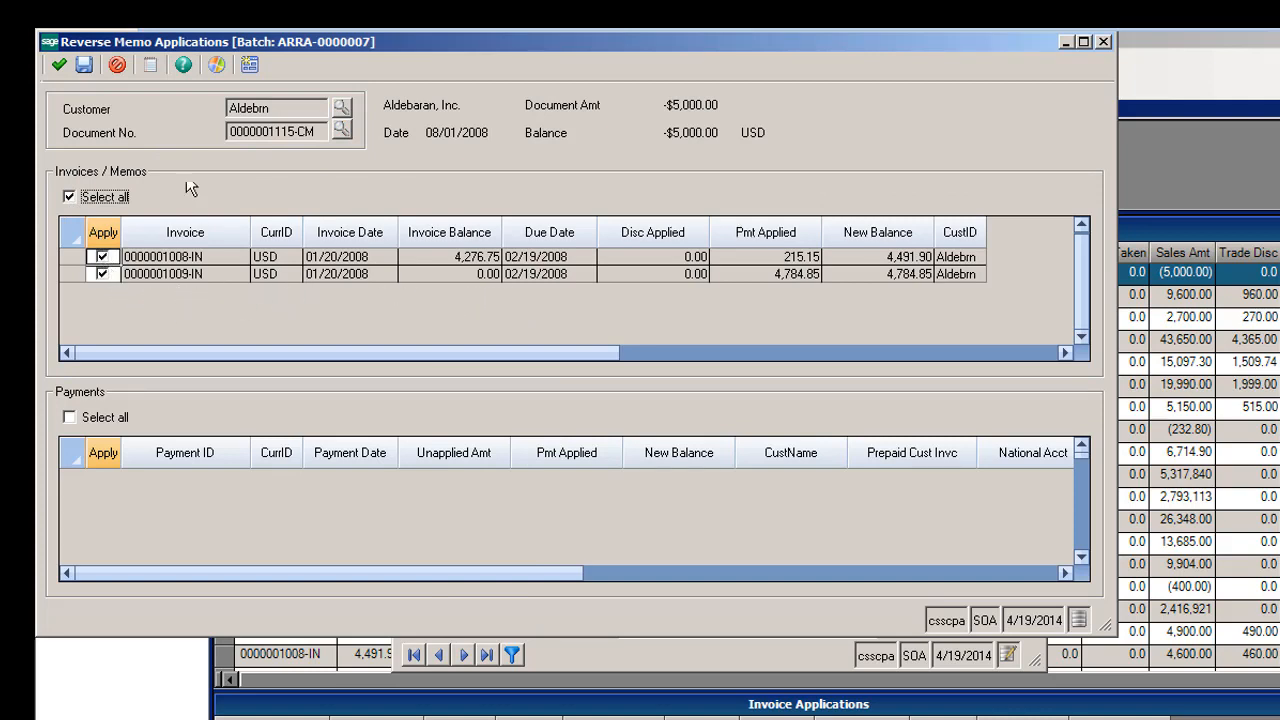
left_click(59, 66)
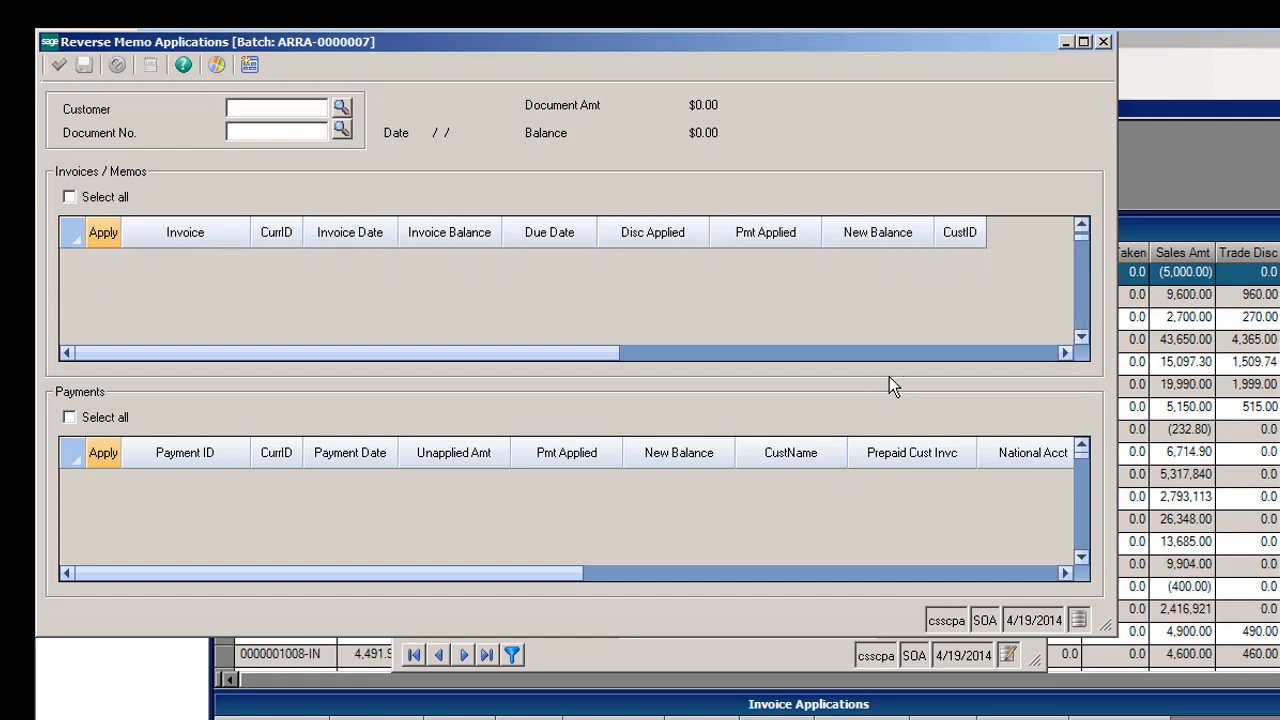
left_click(1102, 42)
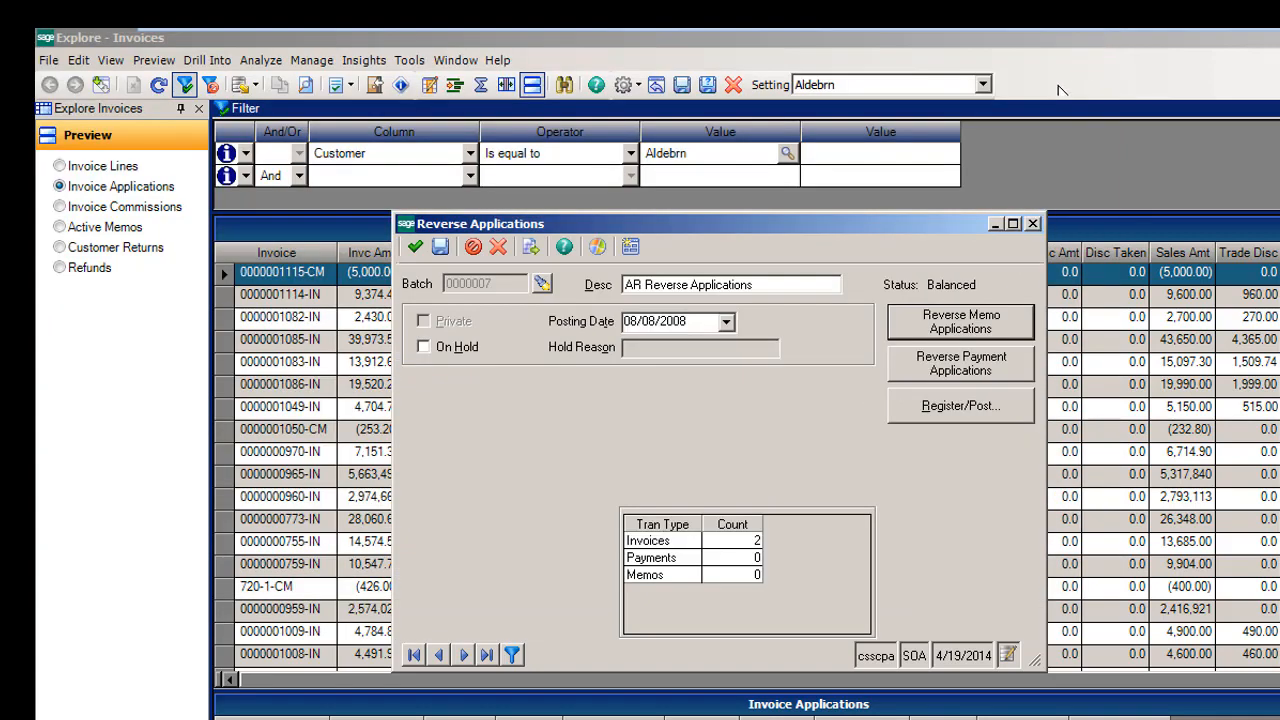
- Post the batch with Confirm Before Posting off, sending the register to Bullzip PDF Printer but cancelling the PDF file, and close the register
left_click(958, 408)
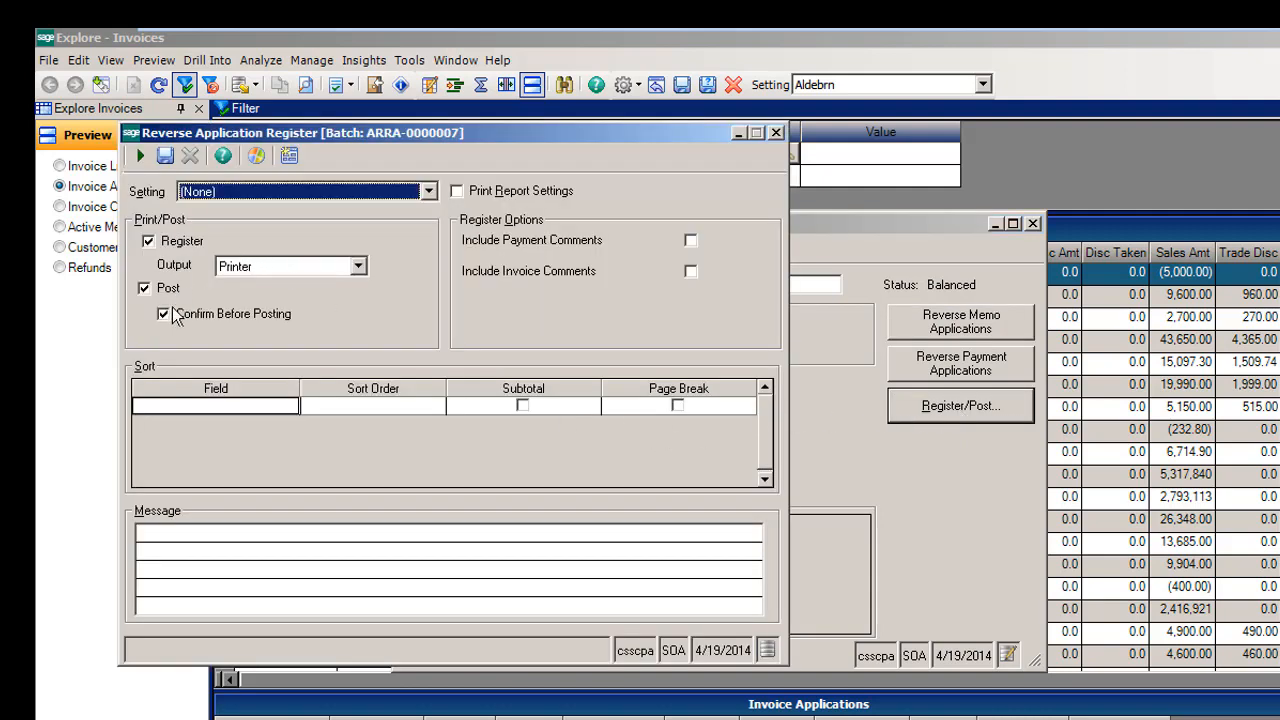
left_click(166, 316)
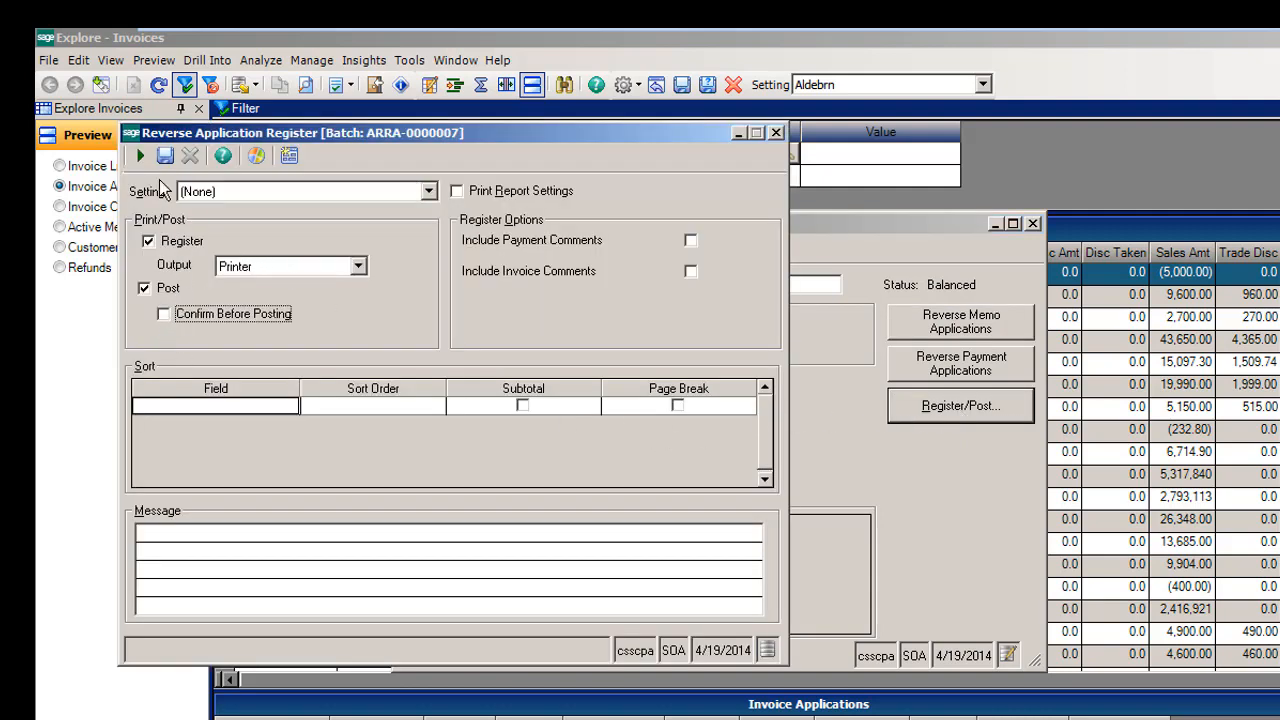
left_click(140, 155)
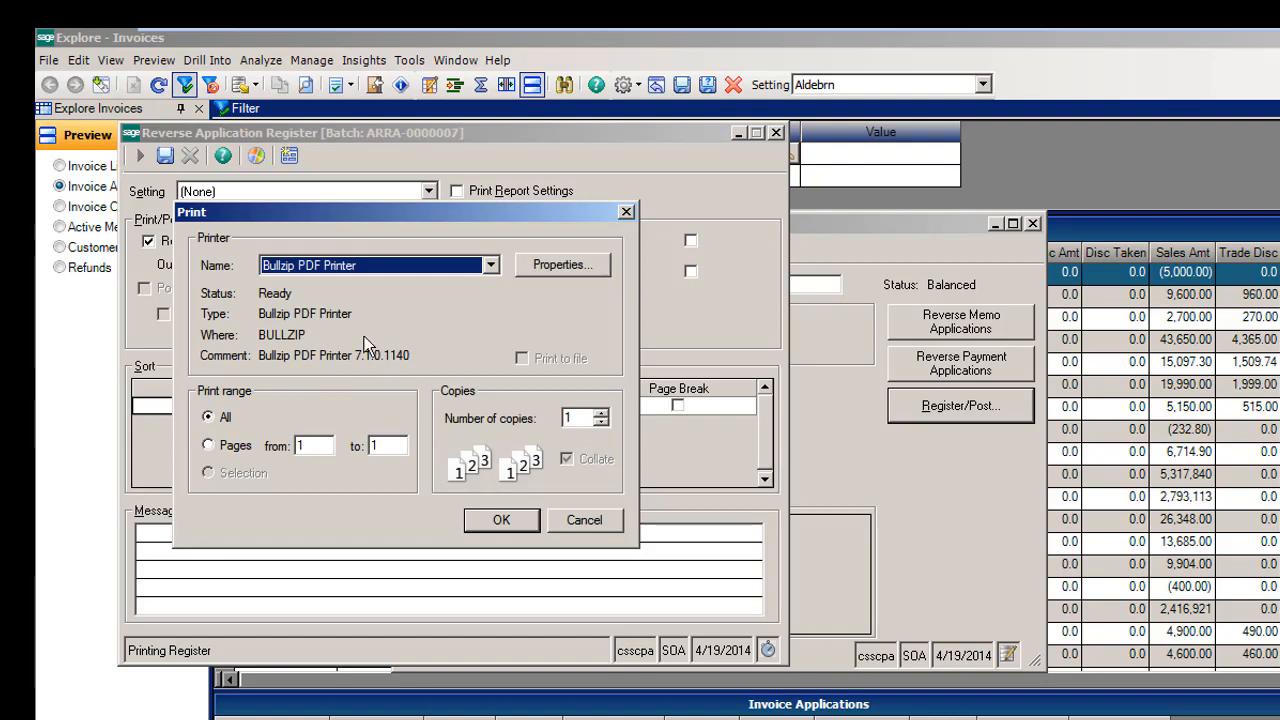
left_click(501, 520)
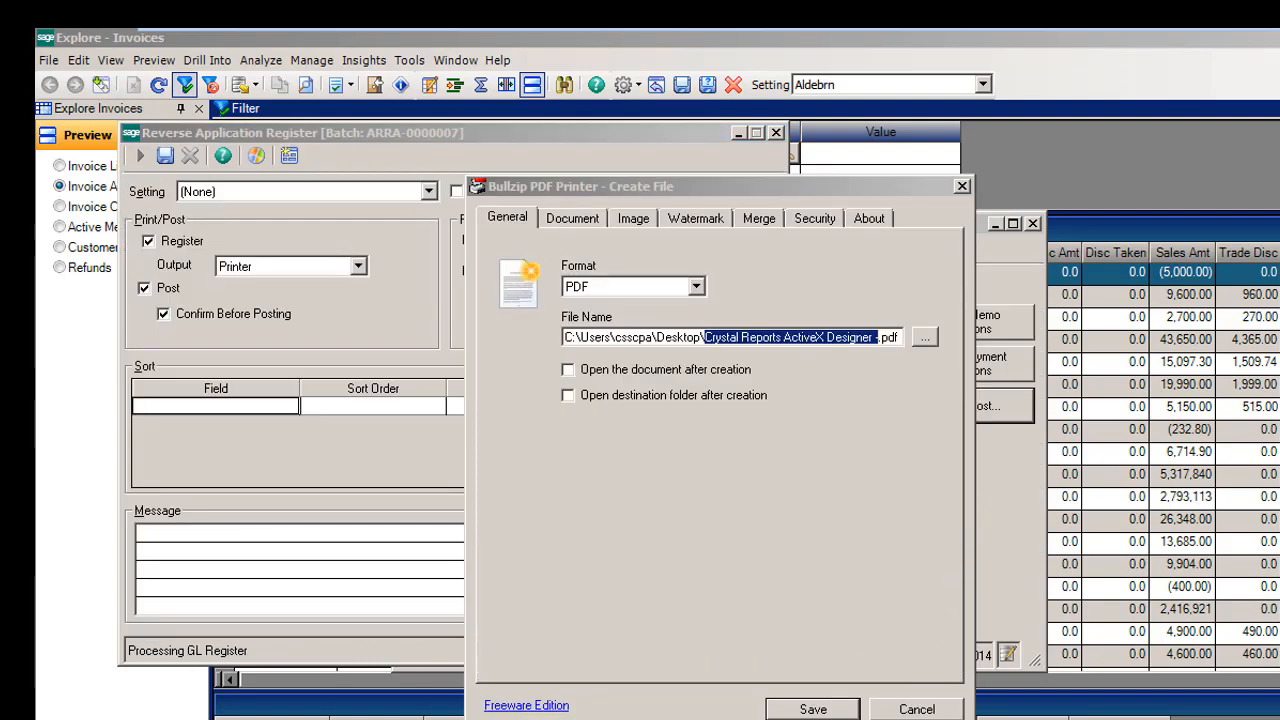
left_click(922, 711)
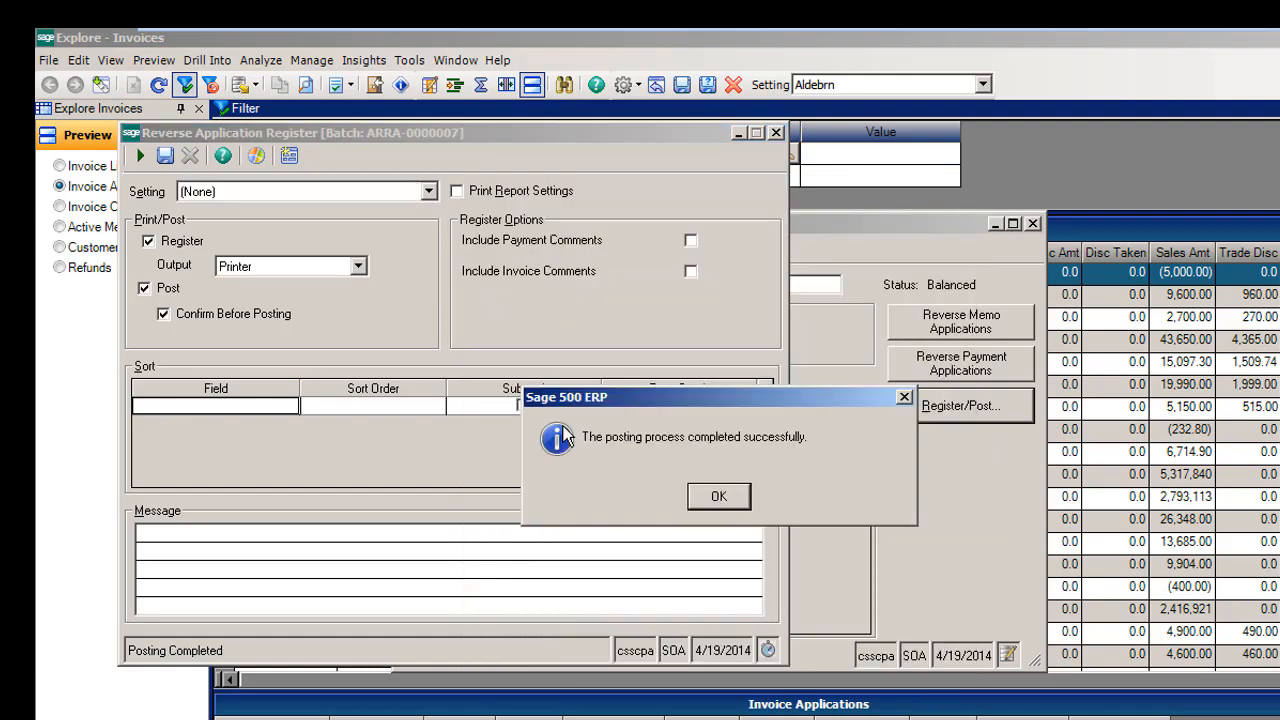
left_click(716, 497)
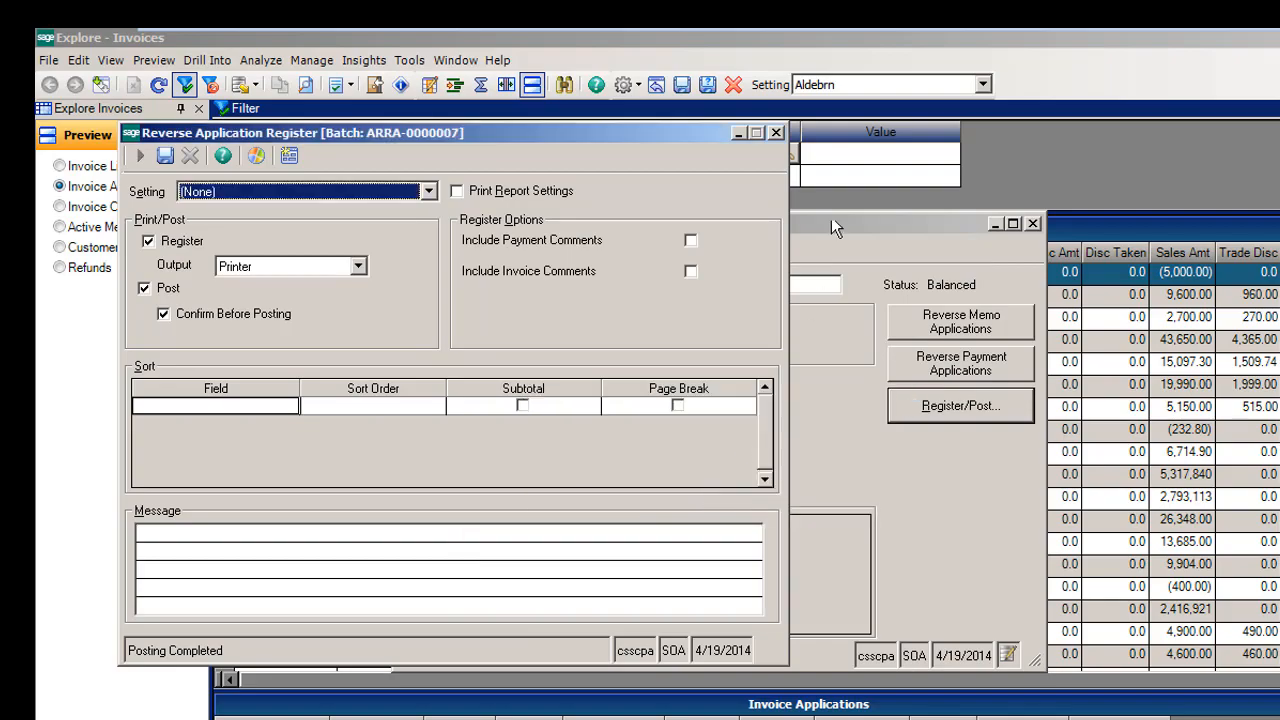
left_click(780, 133)
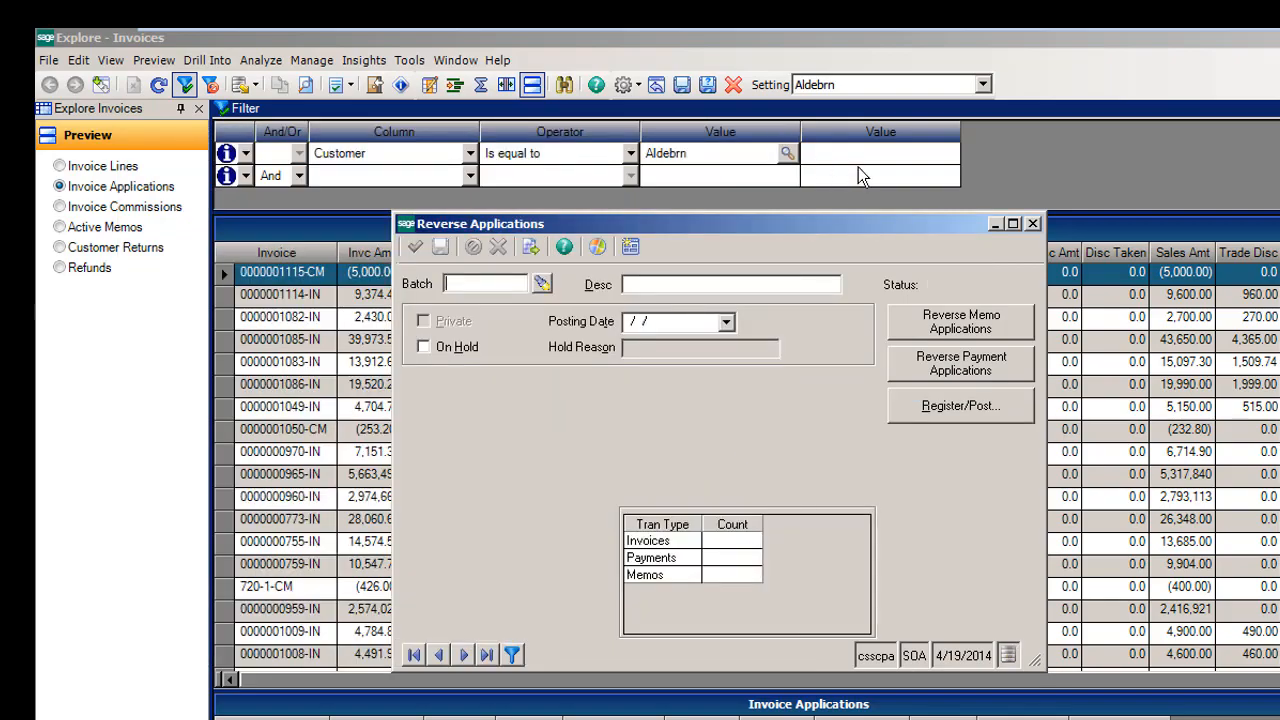
left_click(1055, 66)
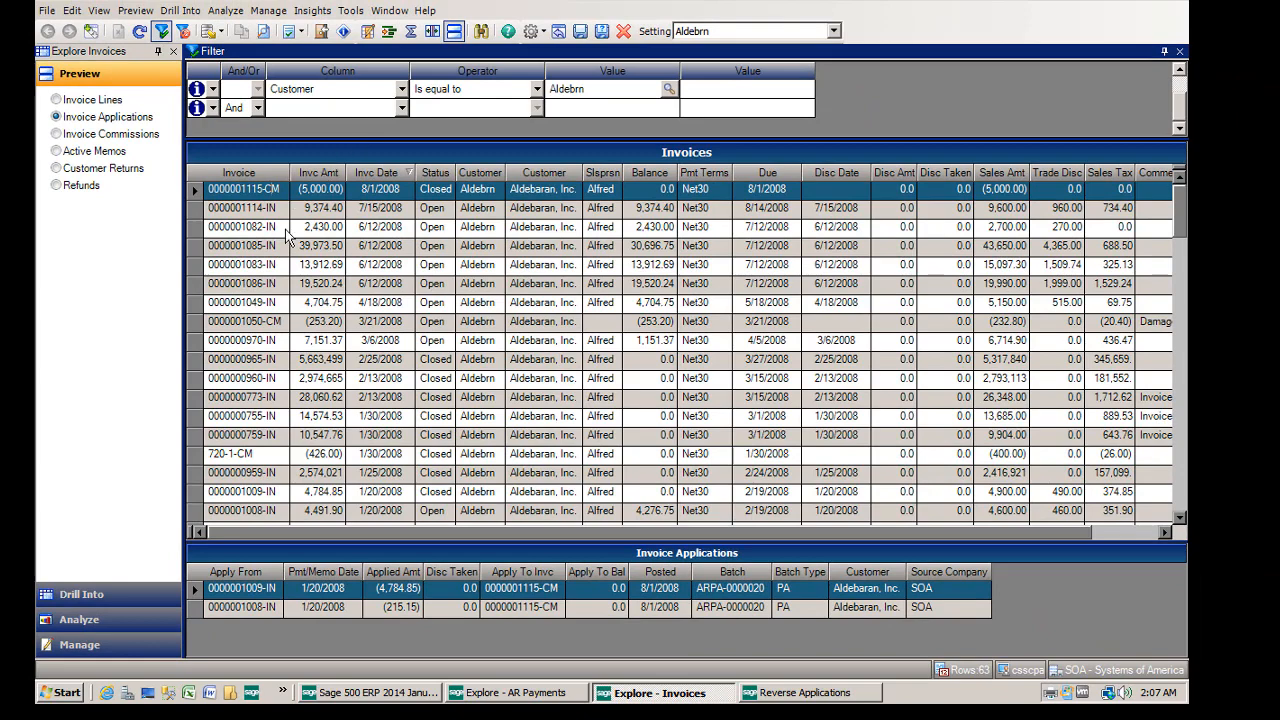
left_click(141, 31)
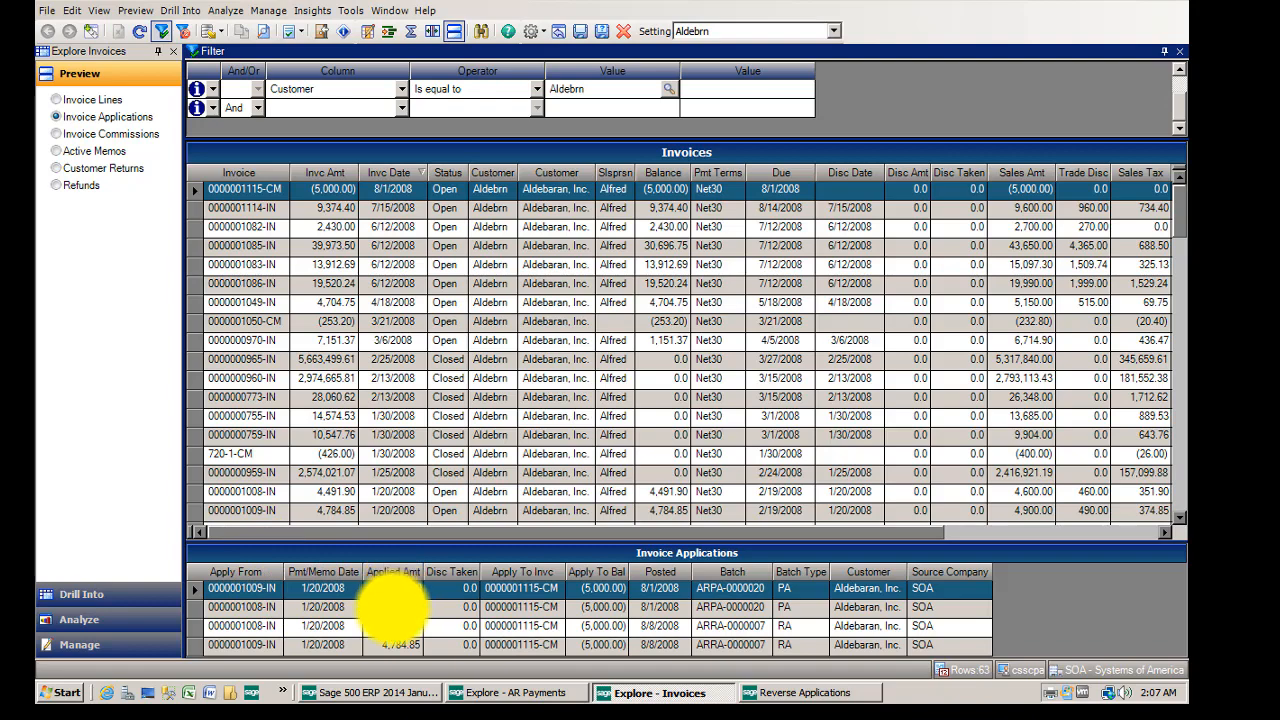
left_click(400, 606)
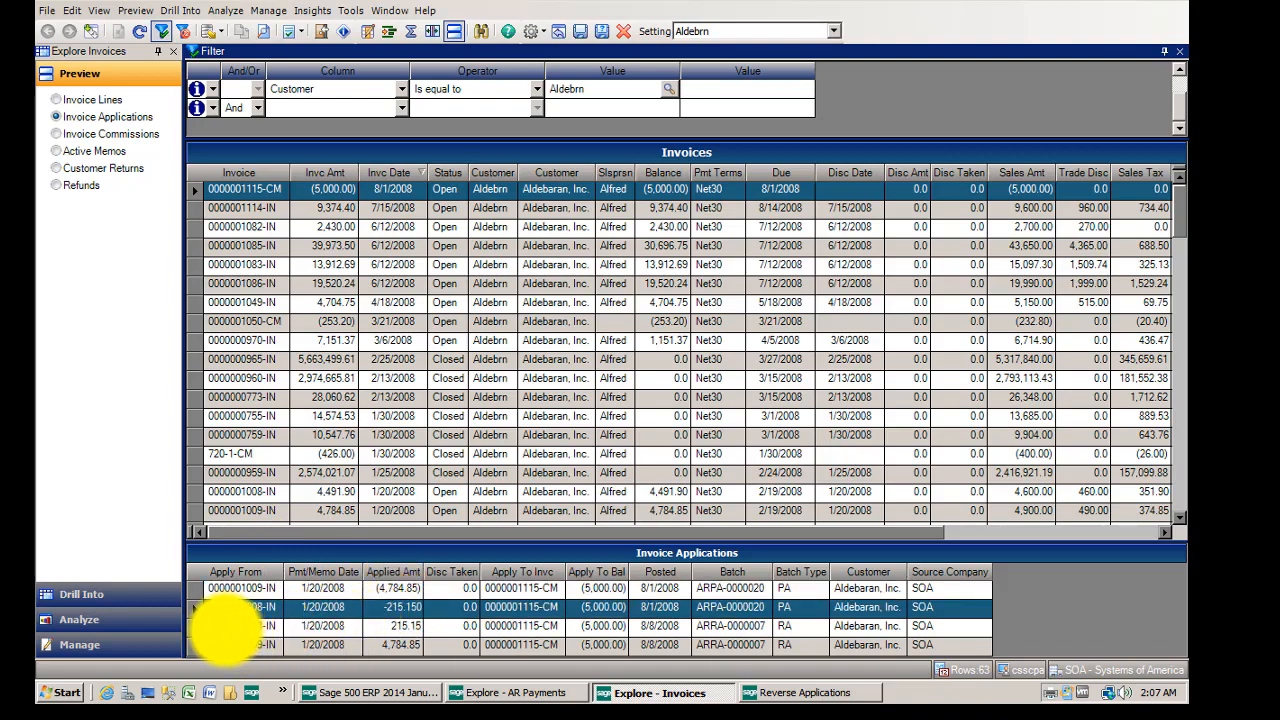
left_click(196, 626)
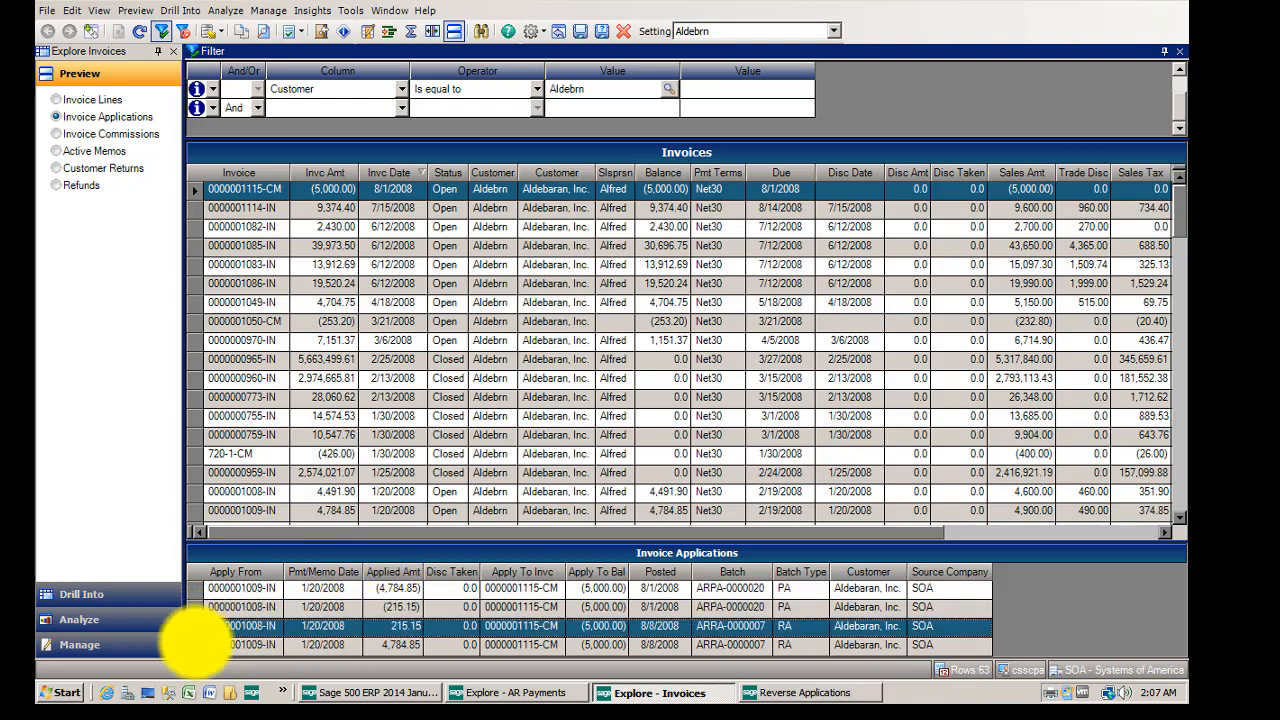
left_click(196, 645)
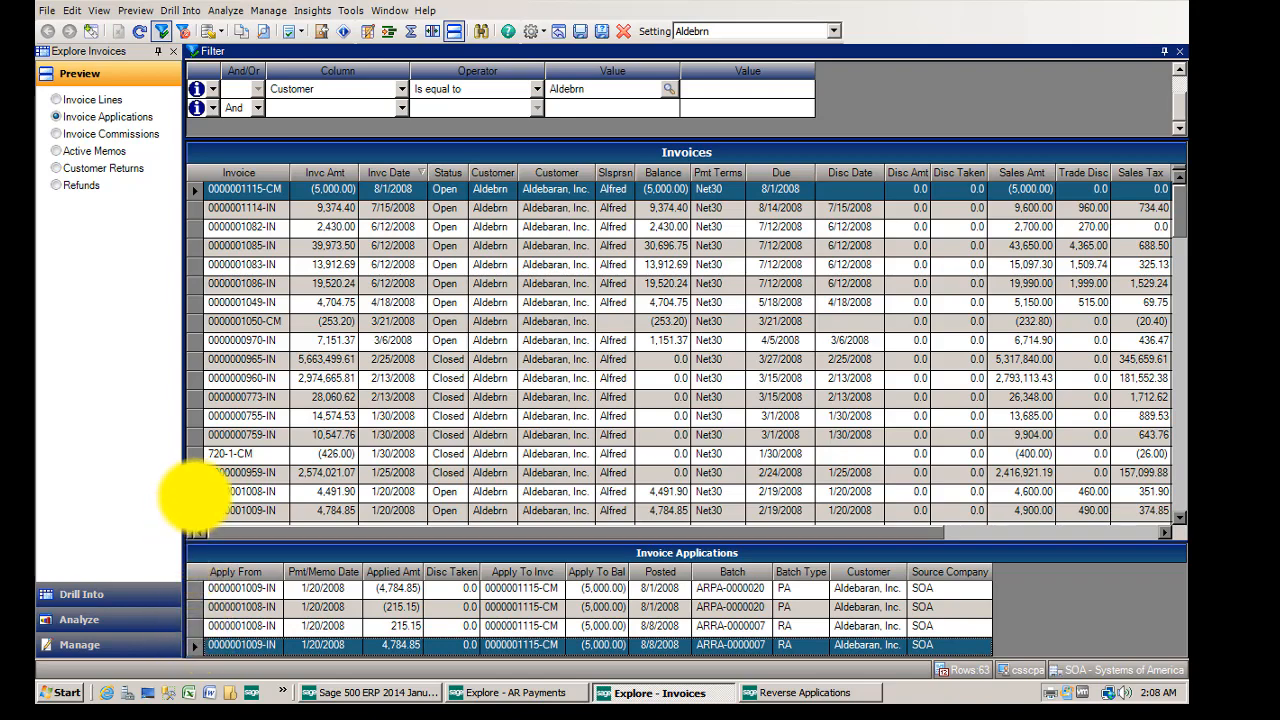
left_click(196, 491)
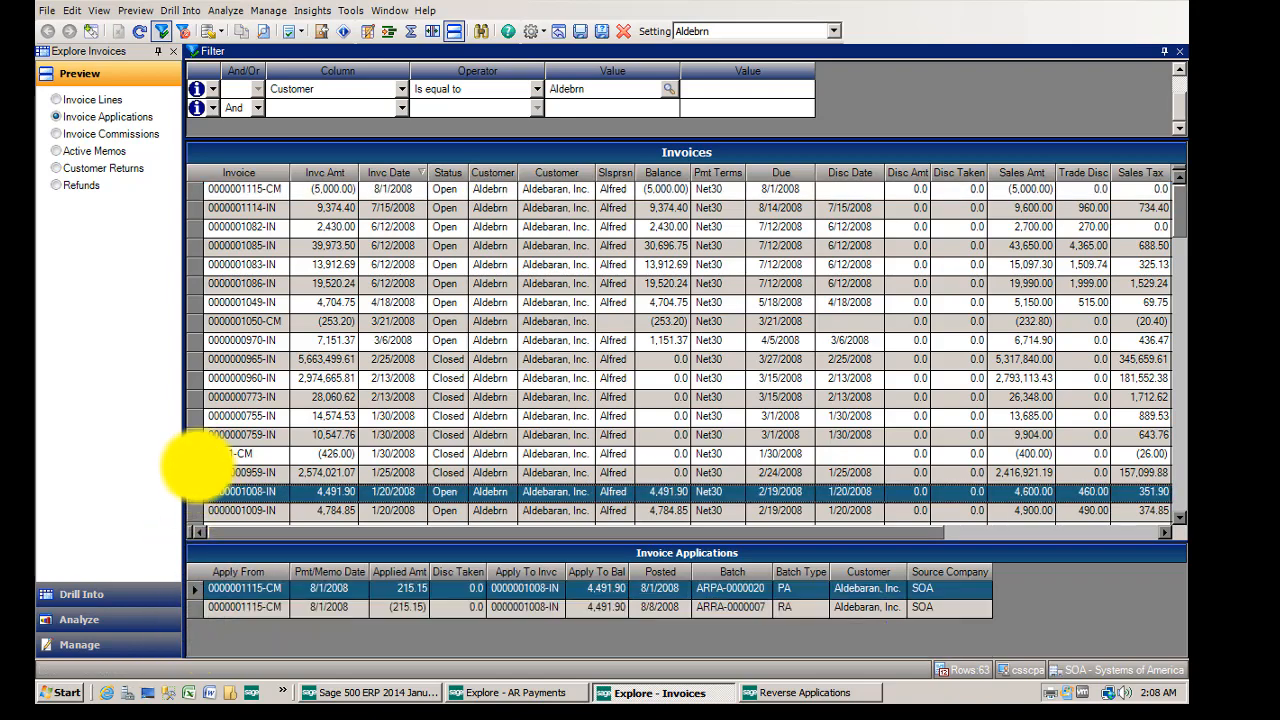
left_click(198, 472)
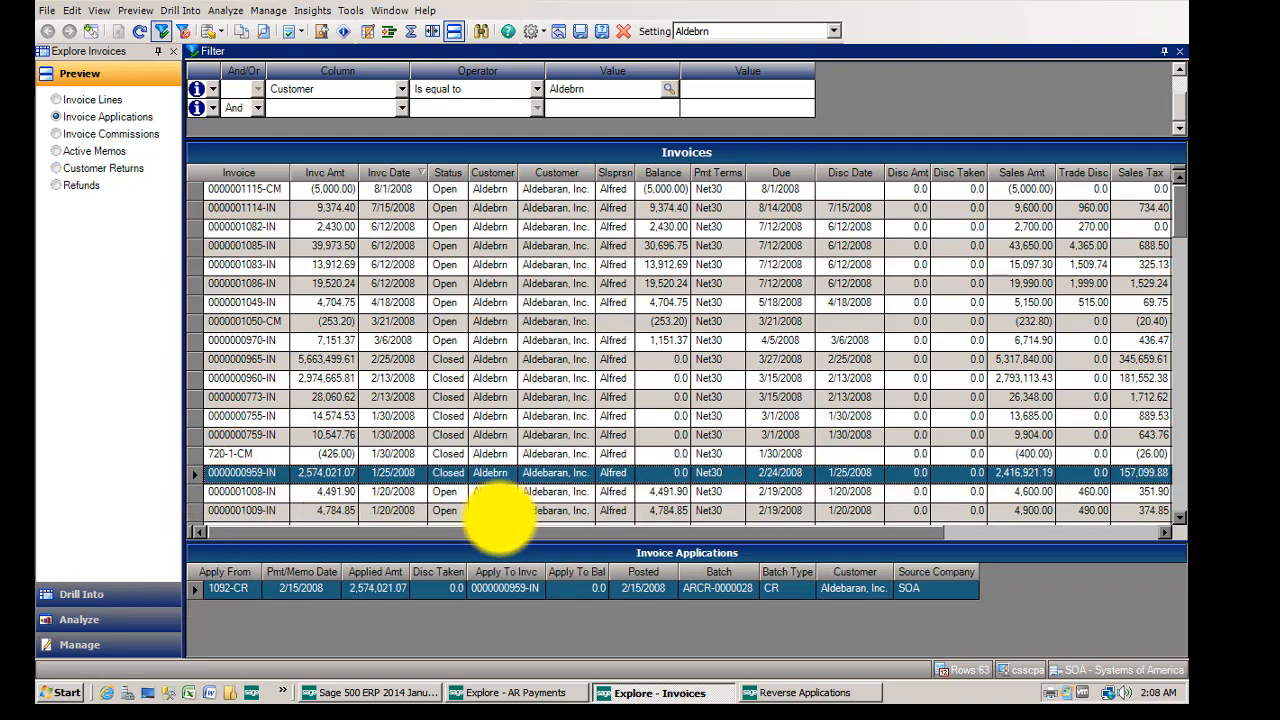
left_click(194, 492)
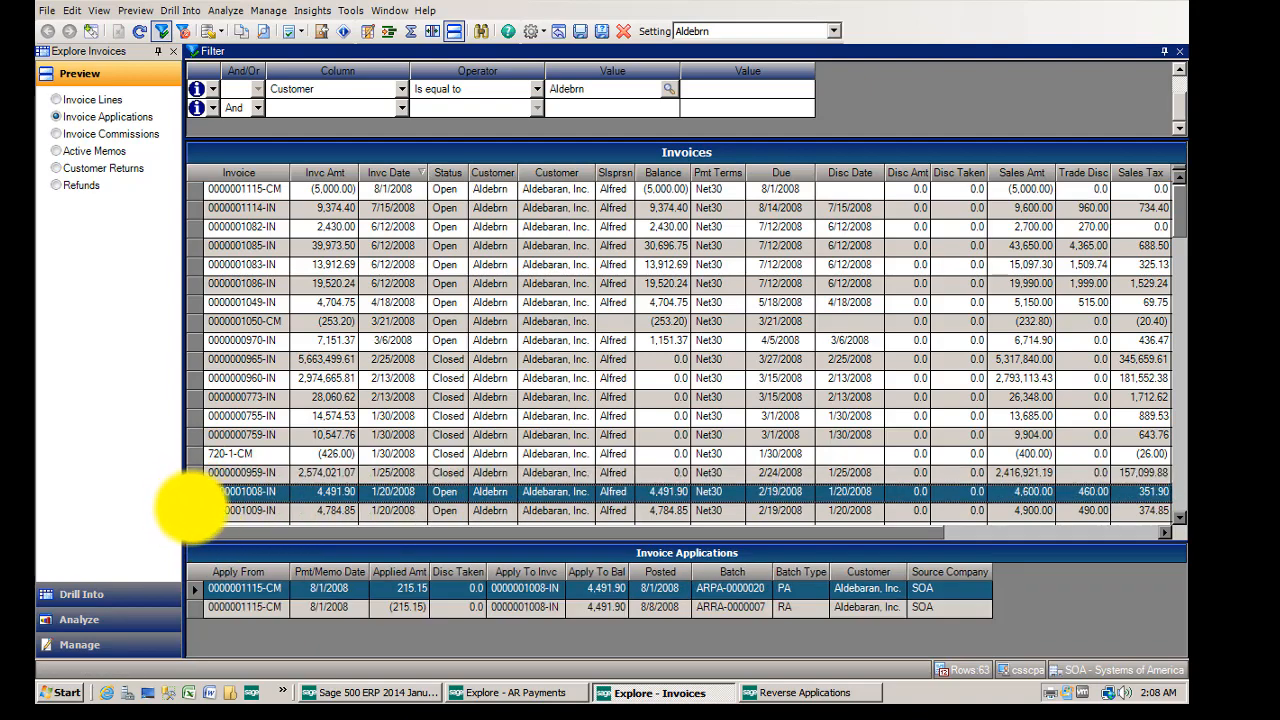
left_click(194, 510)
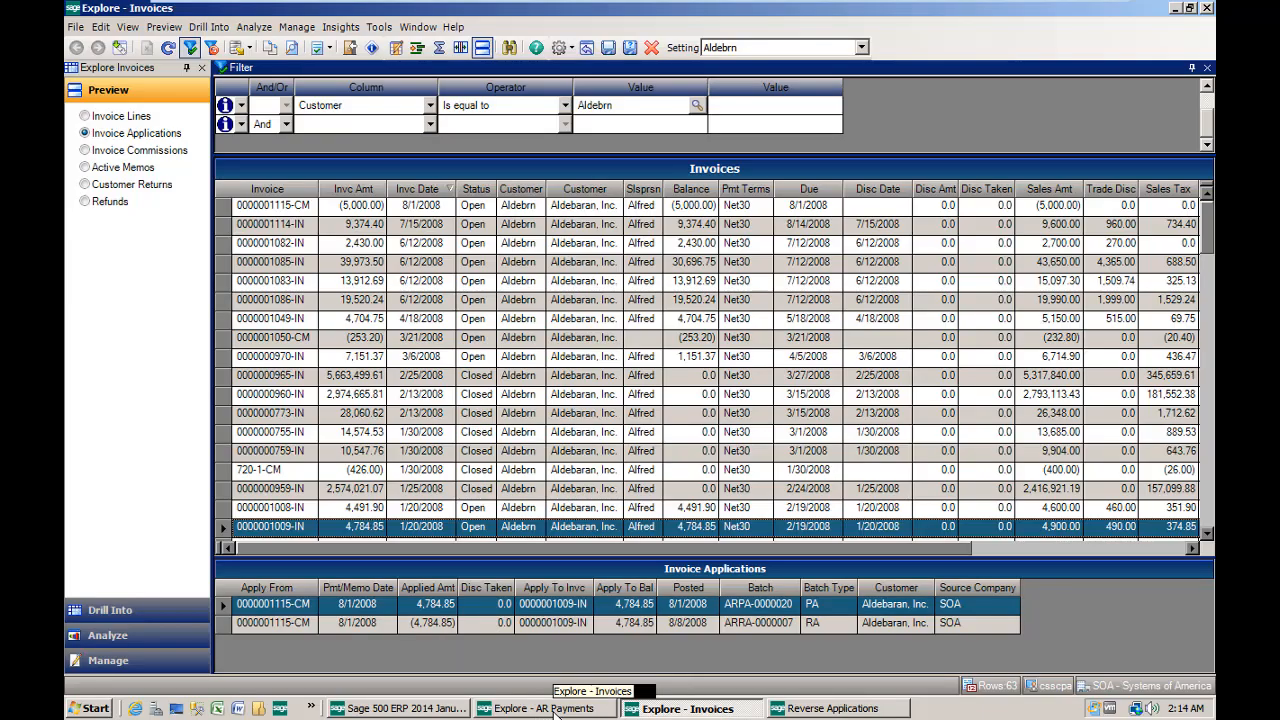
left_click(556, 708)
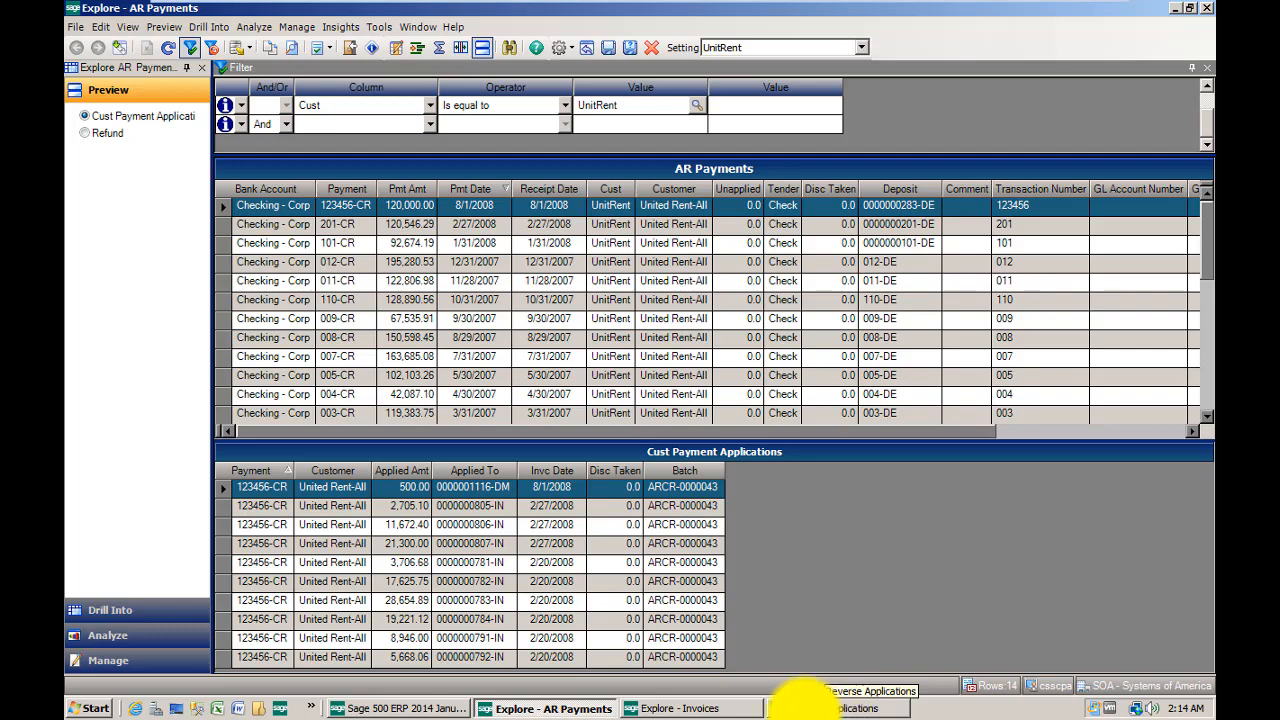
- Create a new Reverse Applications batch with posting date 08/08/2008 and open its payment application reversal entry
left_click(797, 706)
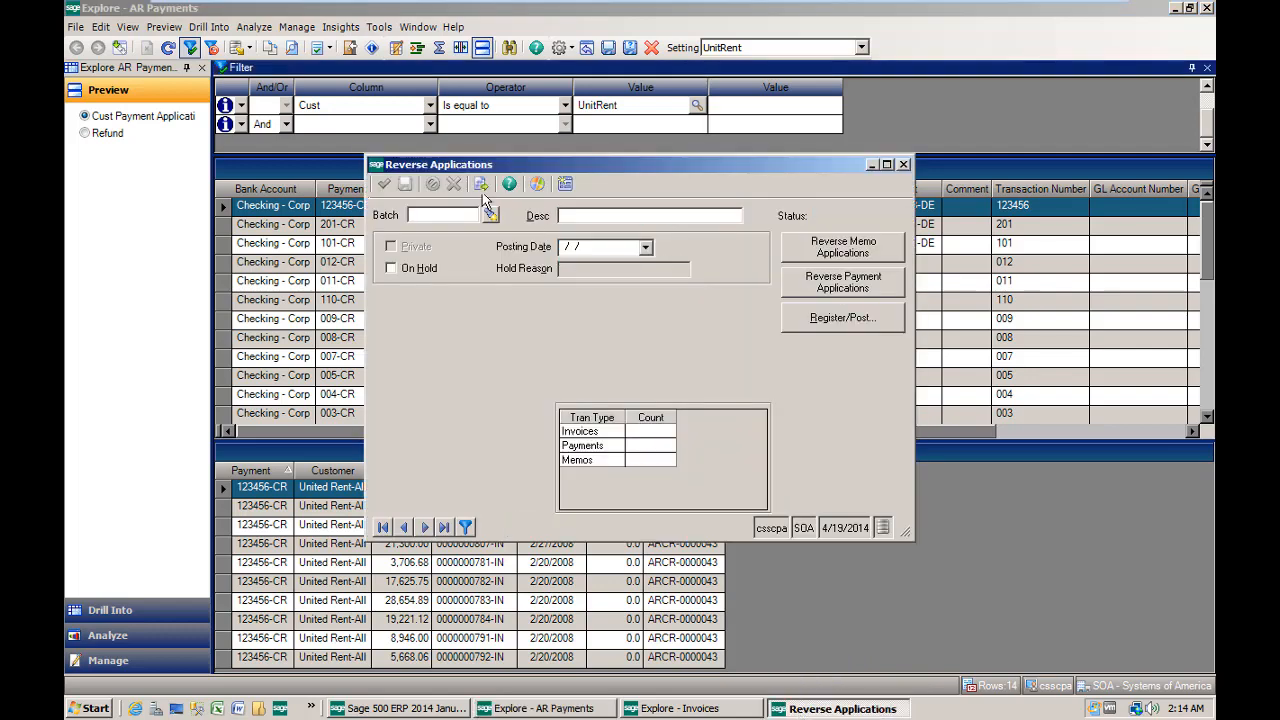
left_click(482, 184)
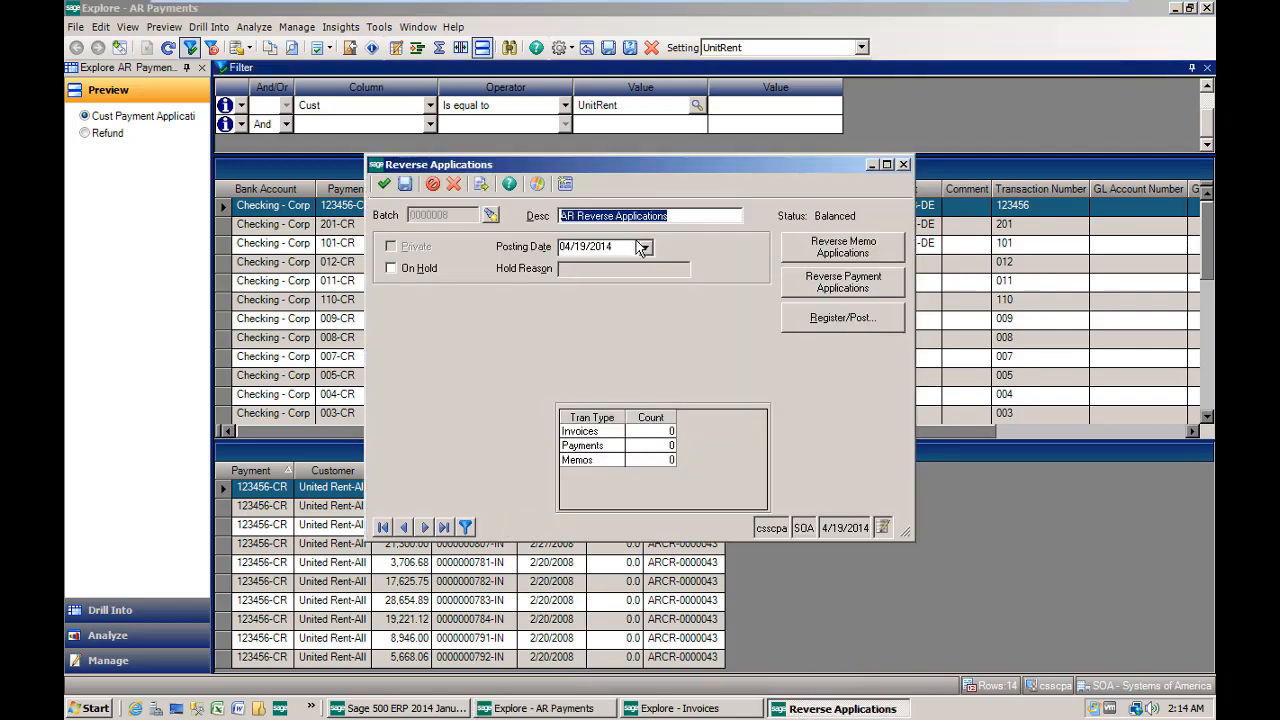
type("0")
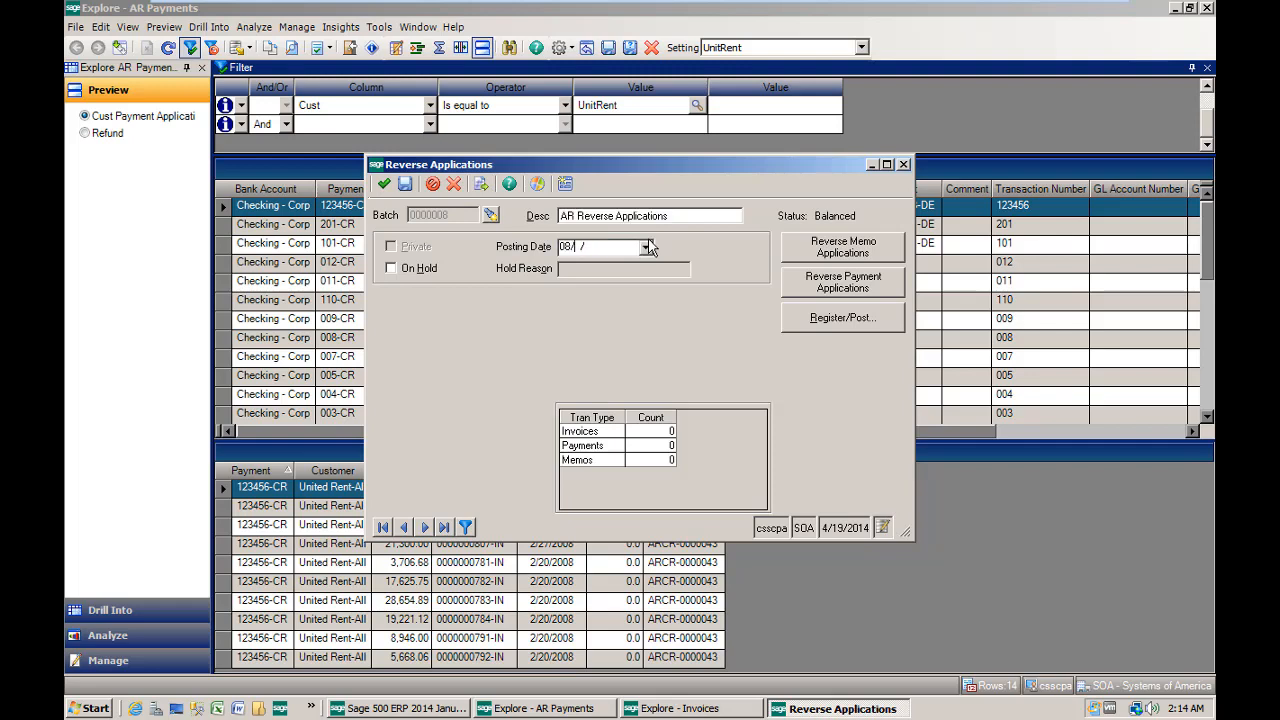
type("8/08/2008")
key("Tab")
left_click(843, 284)
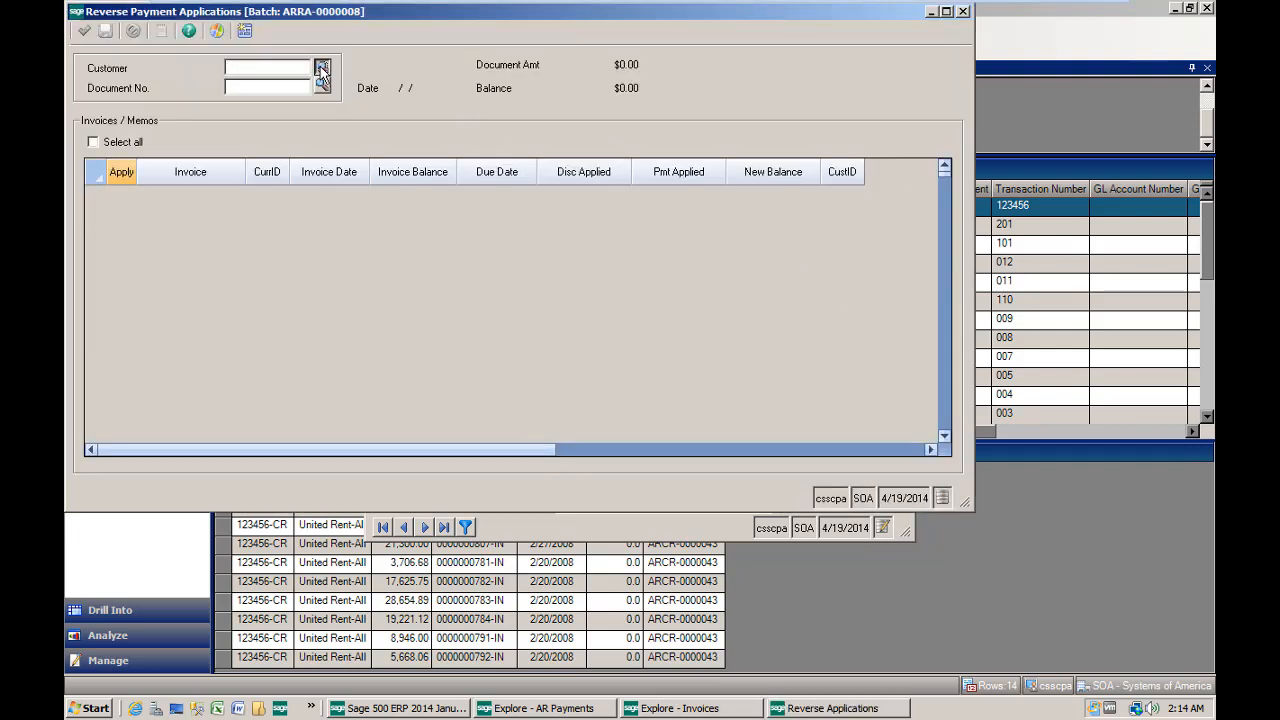
- Load payment 123456-CR of customer UnitRent into the payment reversal entry using the customer and document lookups
left_click(321, 67)
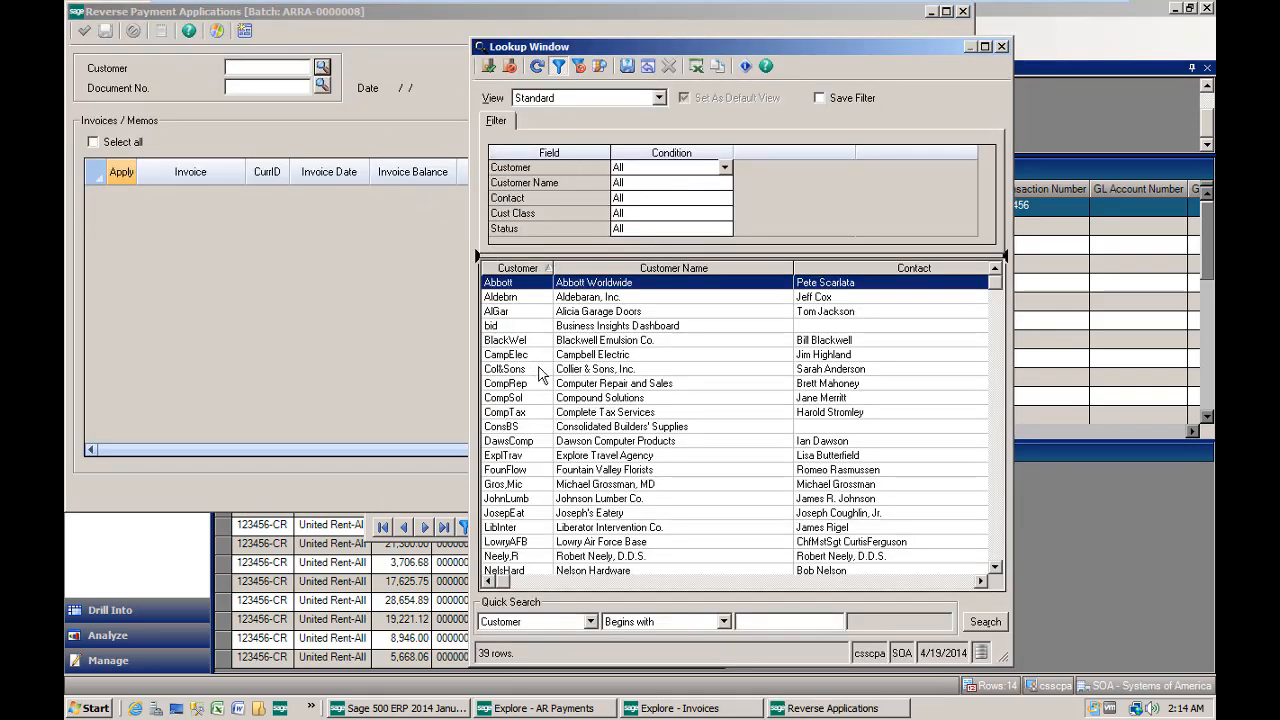
left_click_drag(994, 284, 1014, 568)
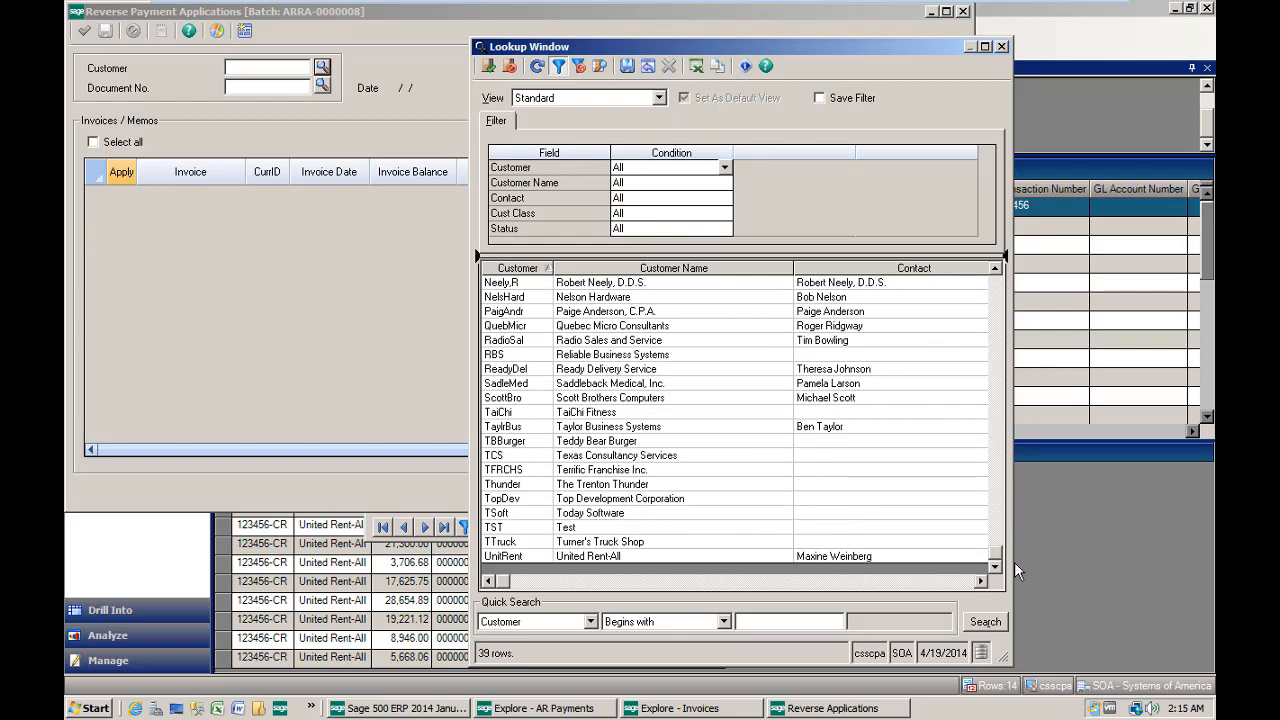
left_click(520, 560)
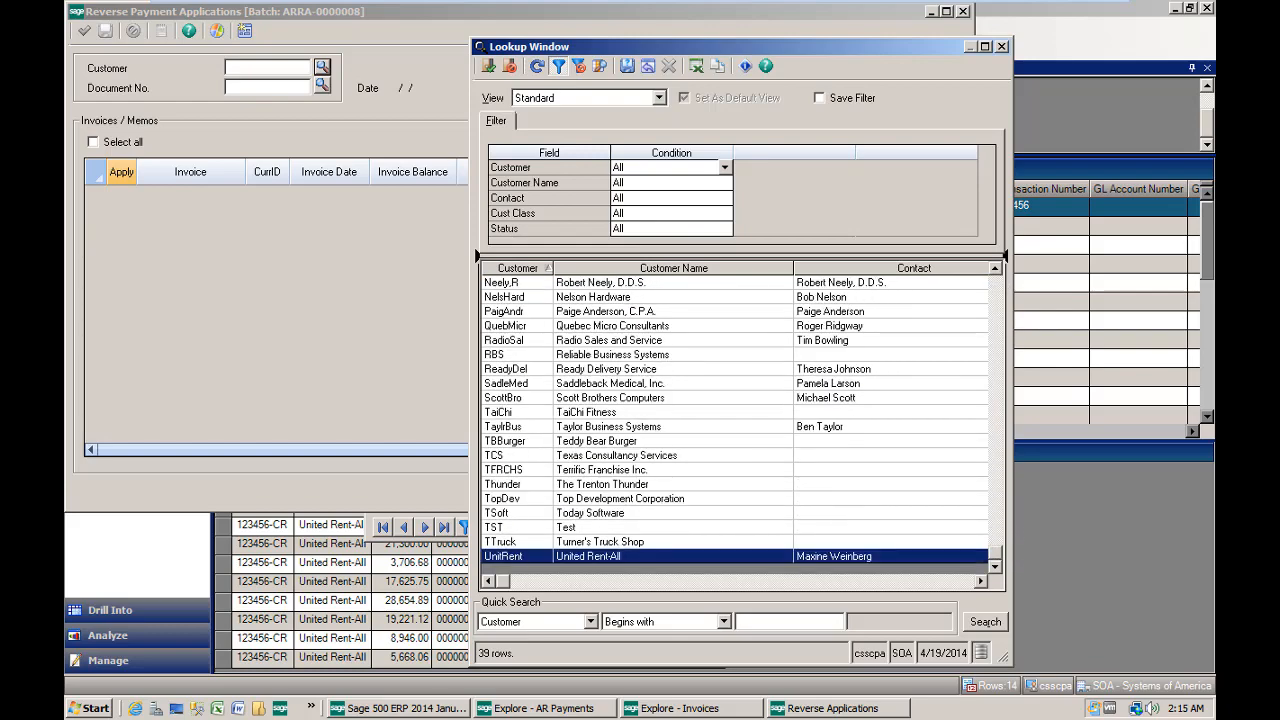
left_click(486, 67)
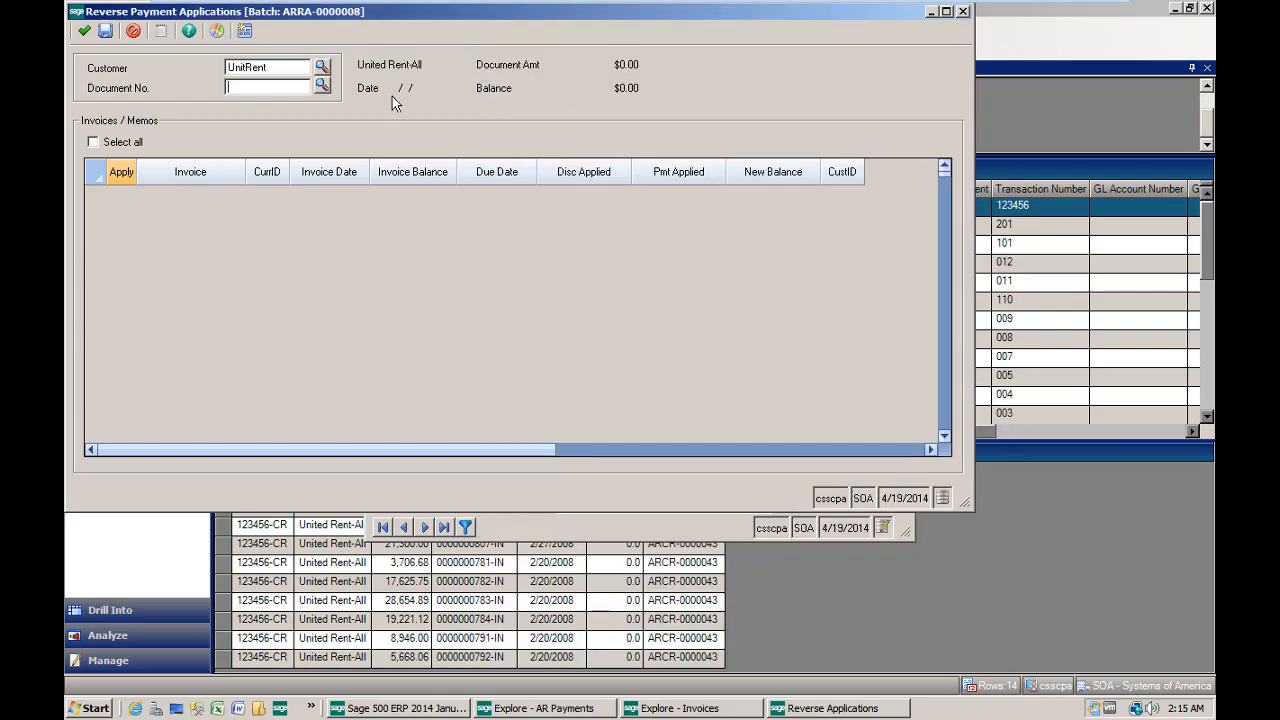
left_click(320, 87)
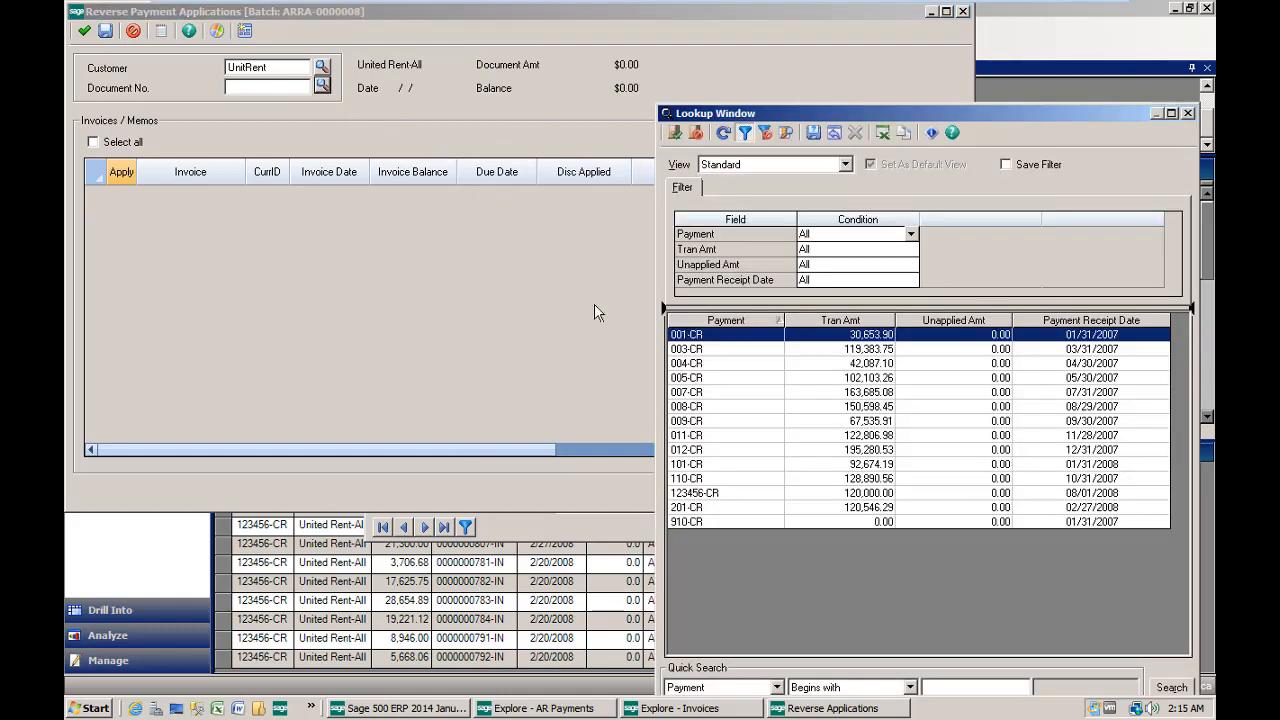
left_click(701, 494)
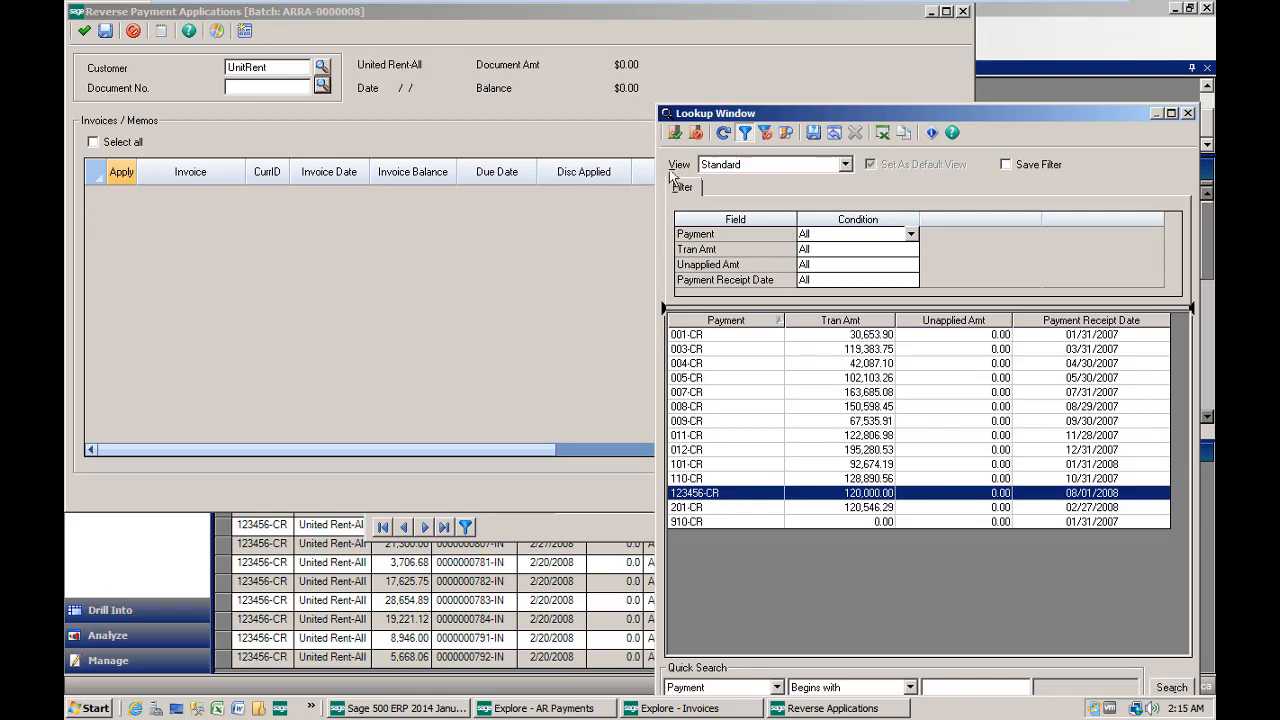
left_click(675, 132)
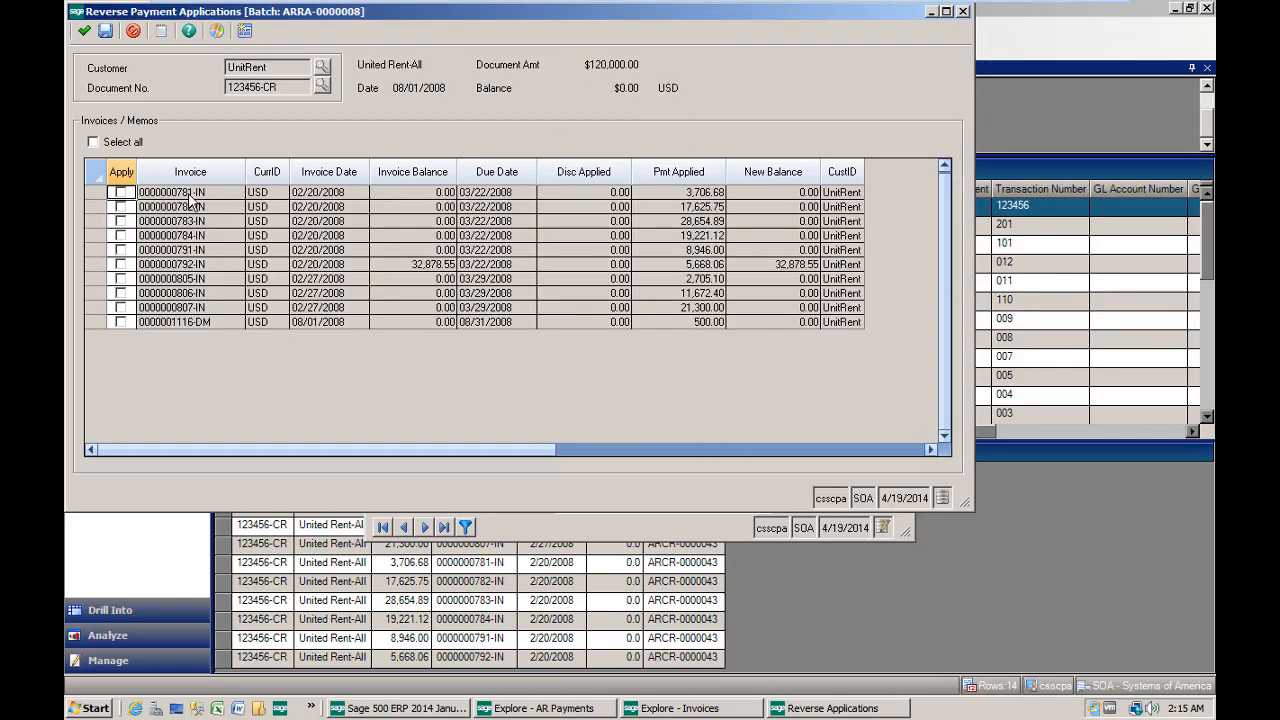
- Select all invoices and memos applied to the payment for reversal, finish the entry and close the payment reversal window
left_click(93, 142)
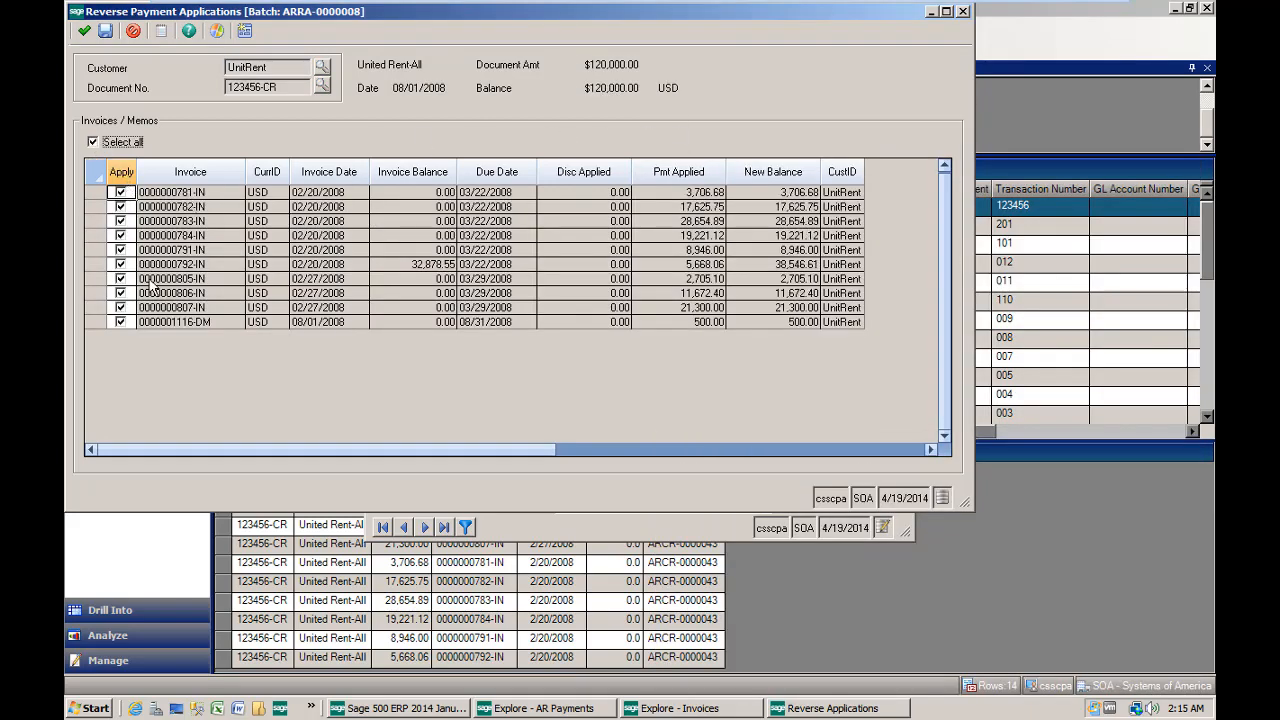
left_click(83, 33)
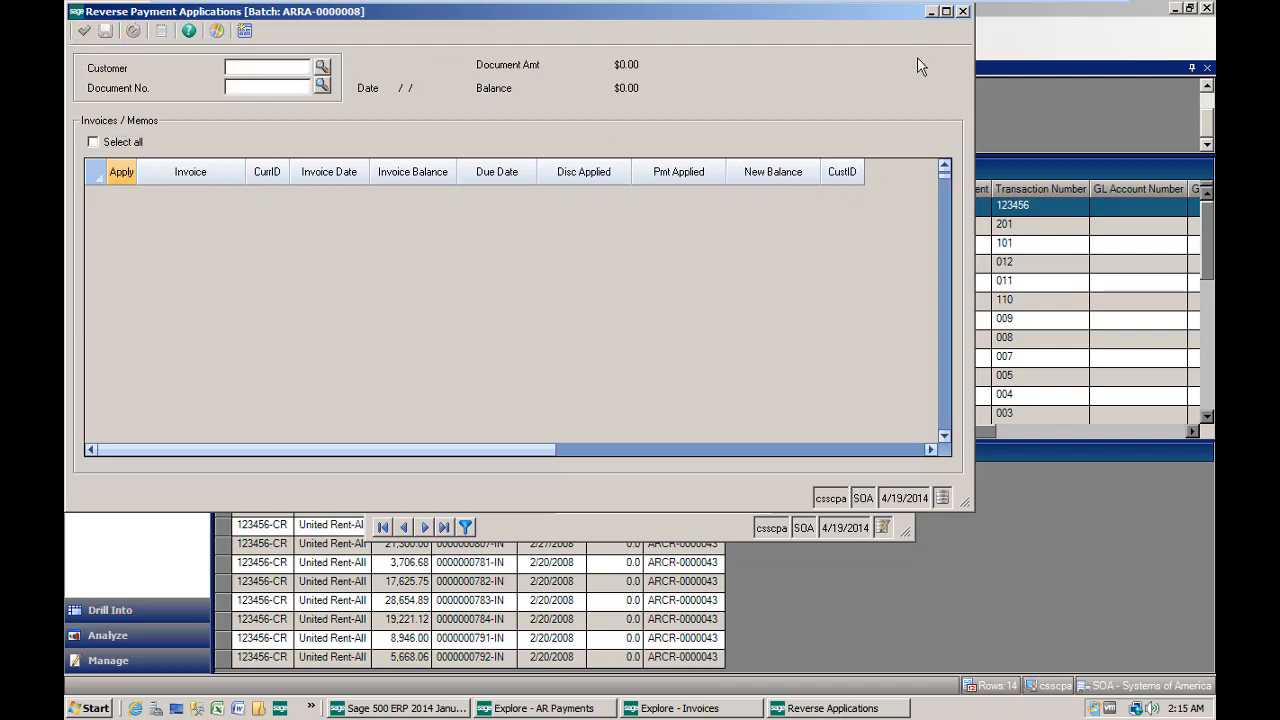
left_click(963, 12)
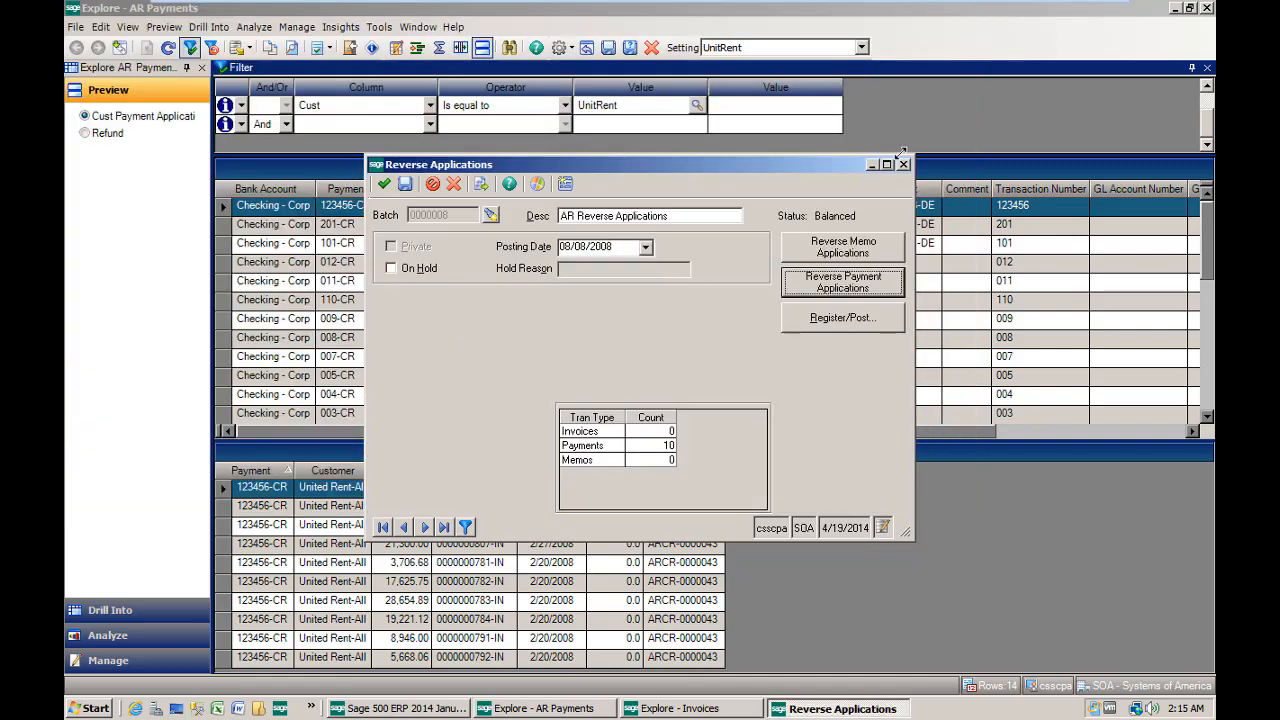
- Post the payment reversal batch, sending its register to Bullzip PDF Printer, and return to the AR payments list
left_click(850, 318)
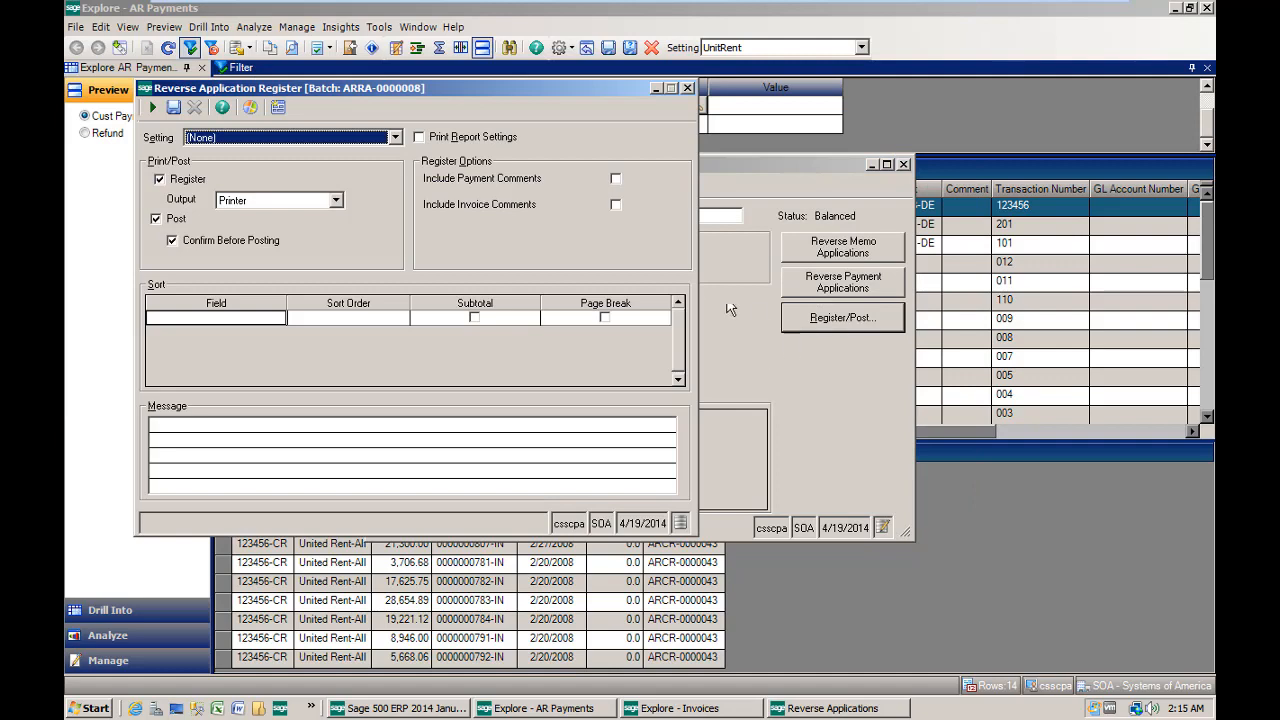
left_click(167, 243)
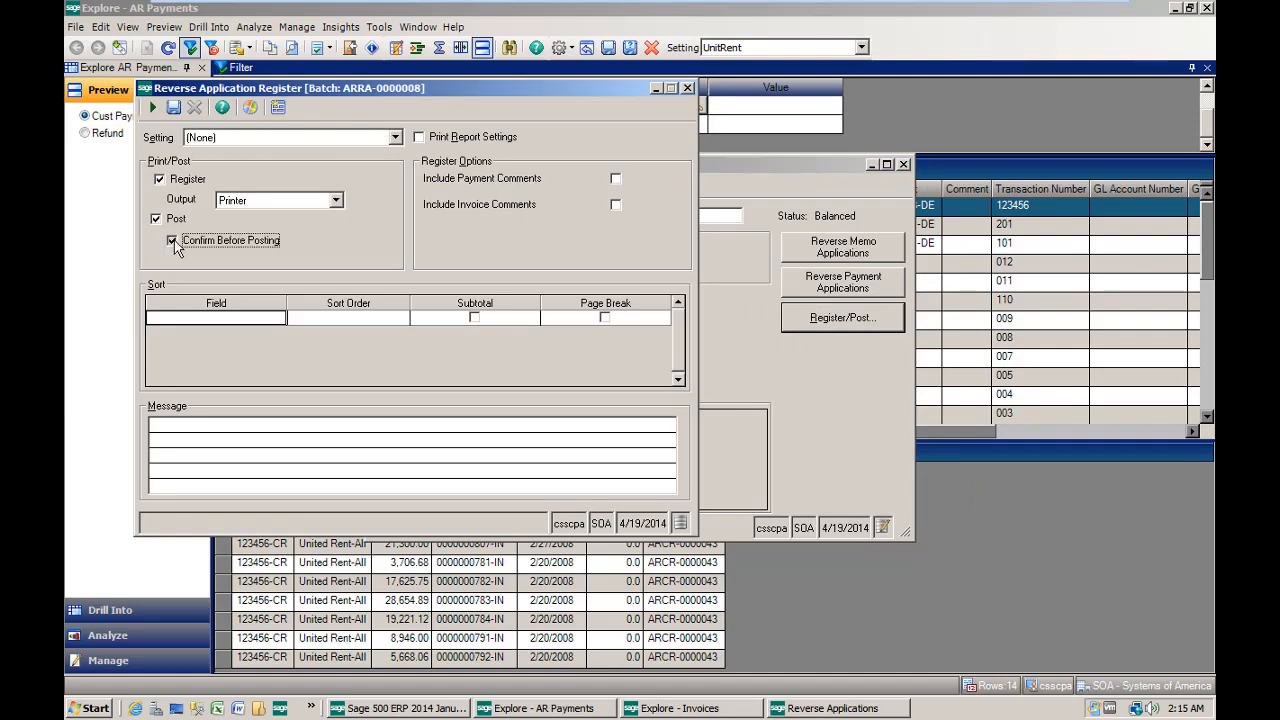
left_click(153, 107)
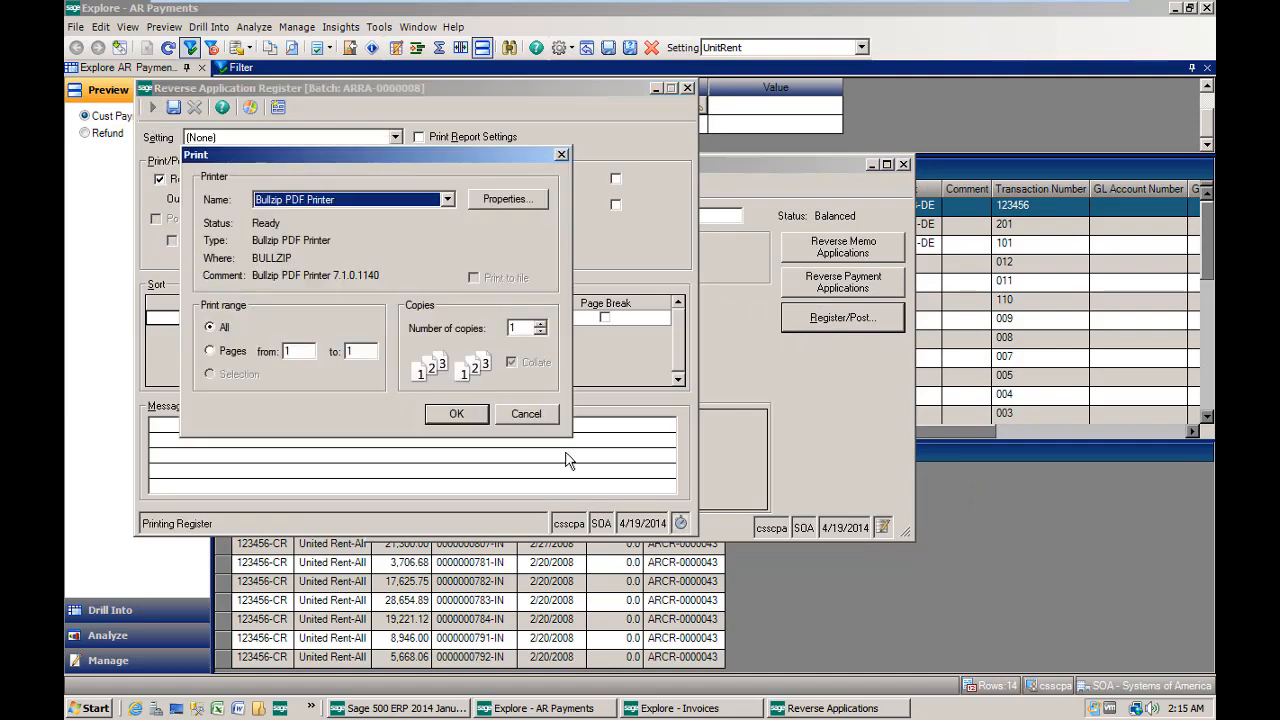
left_click(474, 421)
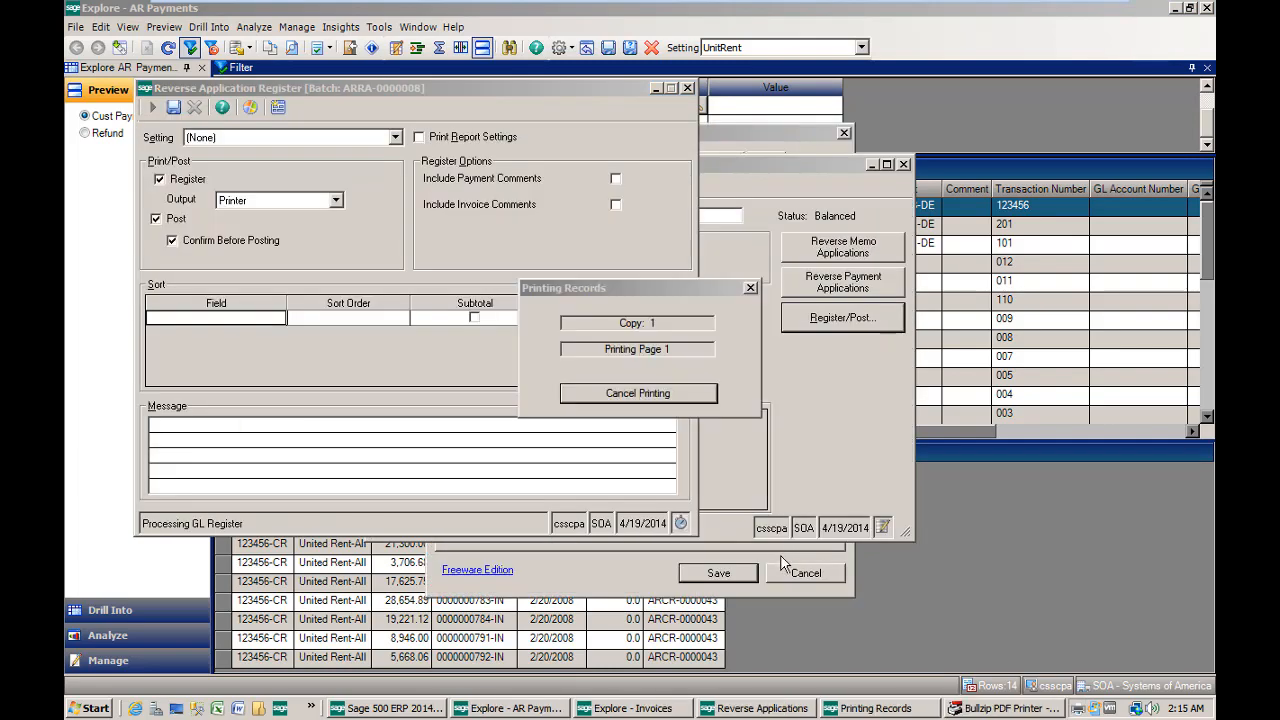
left_click(791, 571)
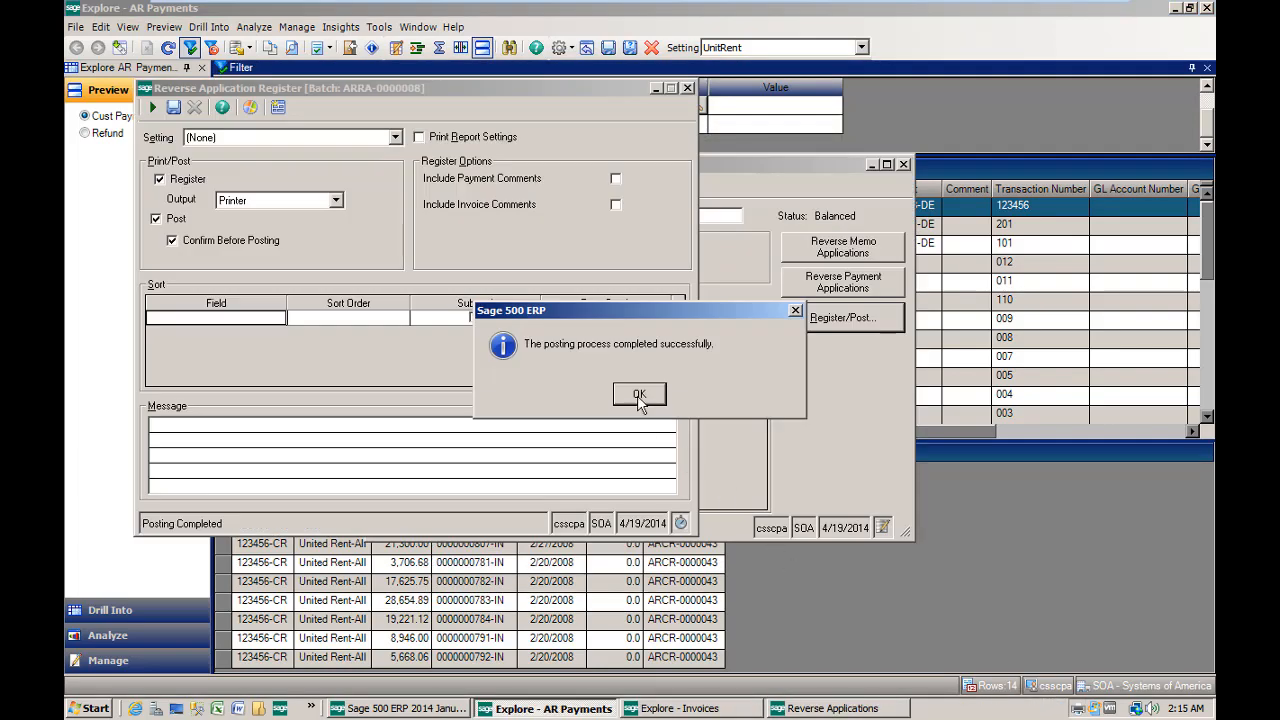
left_click(639, 395)
left_click(890, 26)
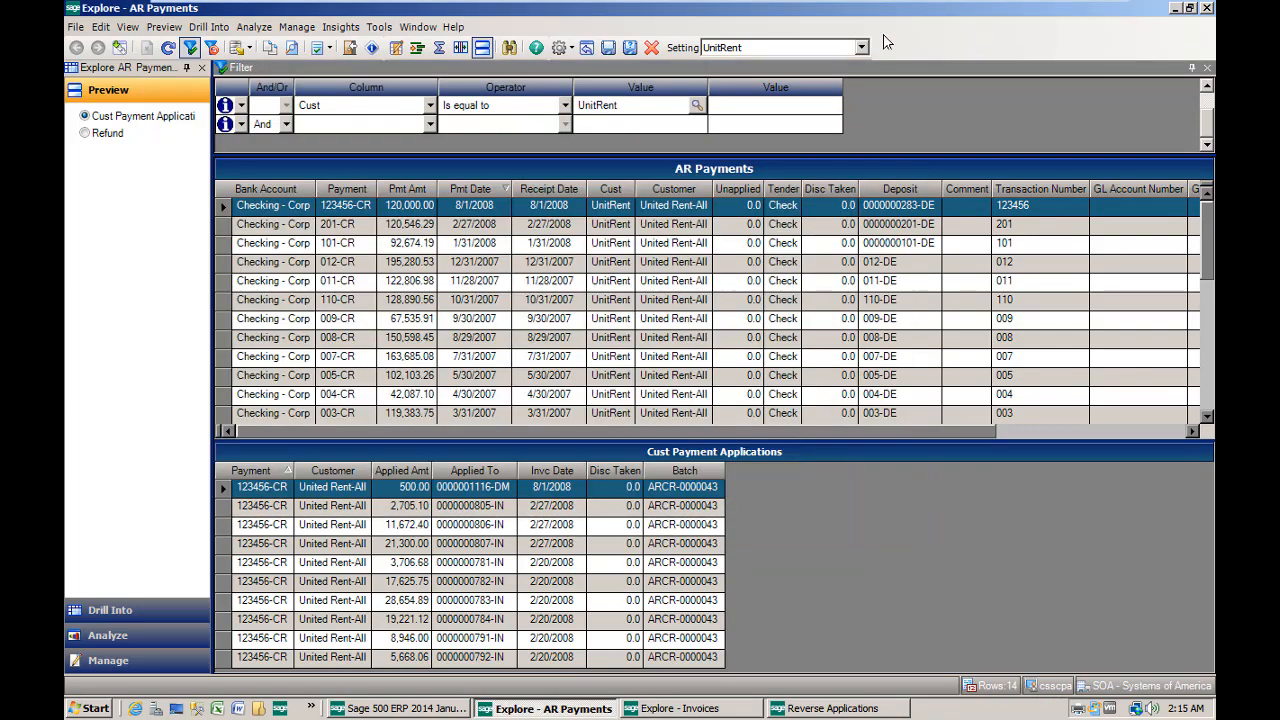
- Refresh the AR payments list, drill into the applications of payment 123456-CR and enlarge the list to show all its entries
left_click(168, 48)
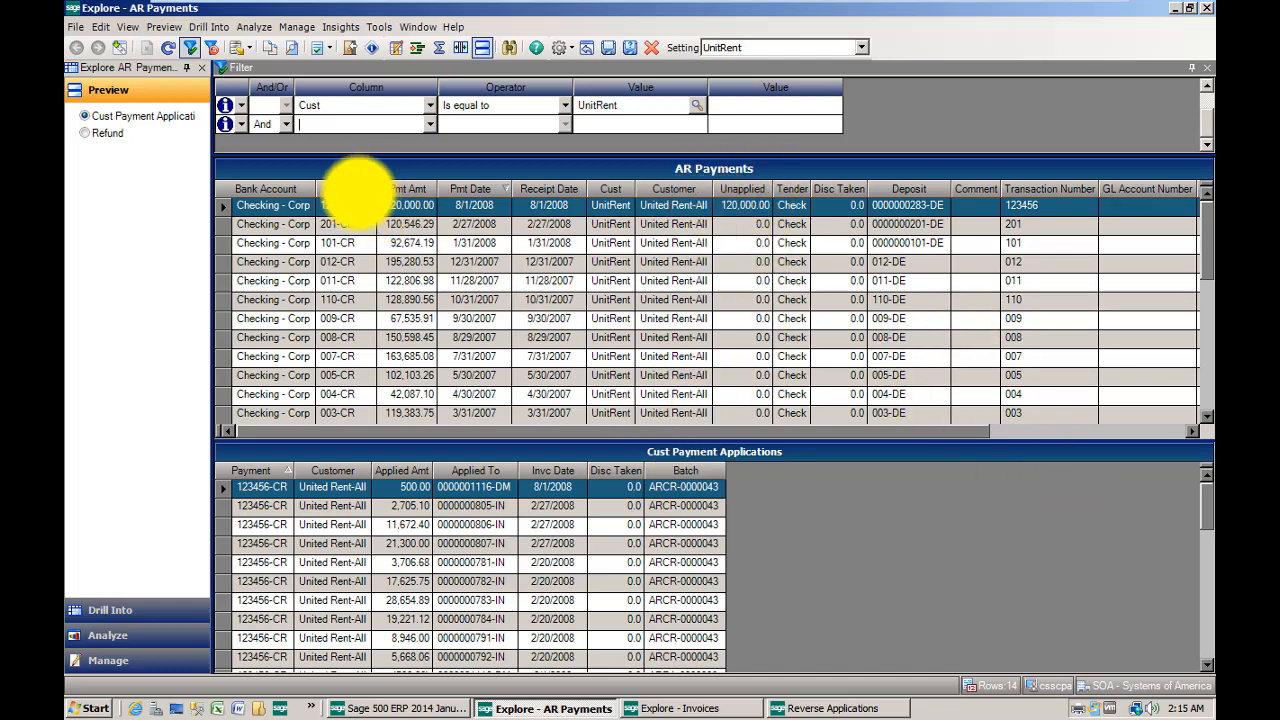
double_click(340, 205)
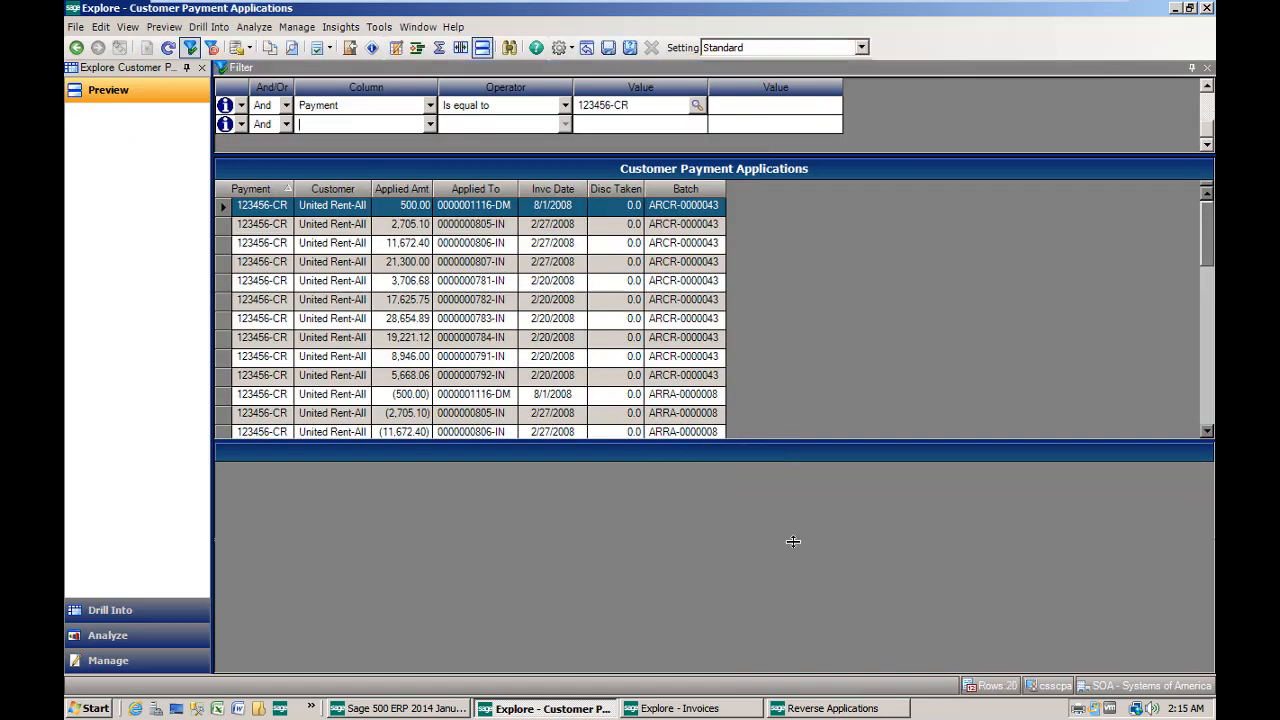
left_click_drag(791, 597, 791, 636)
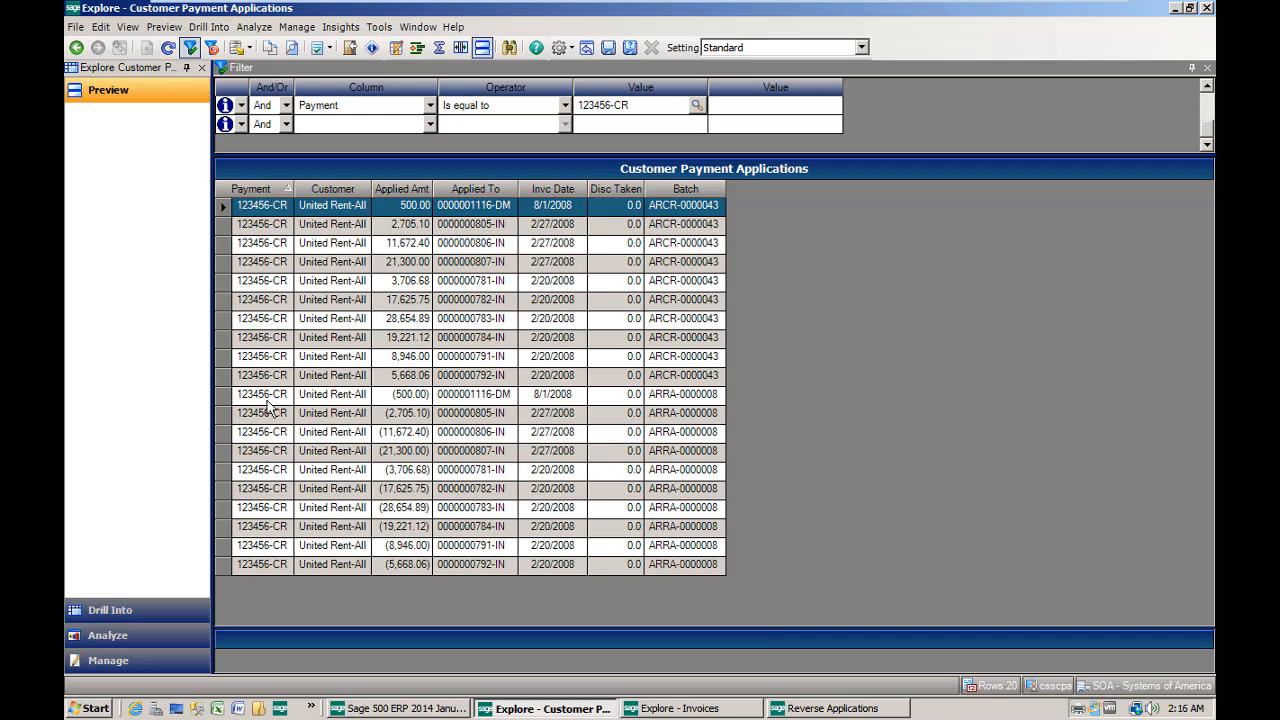
left_click(408, 394)
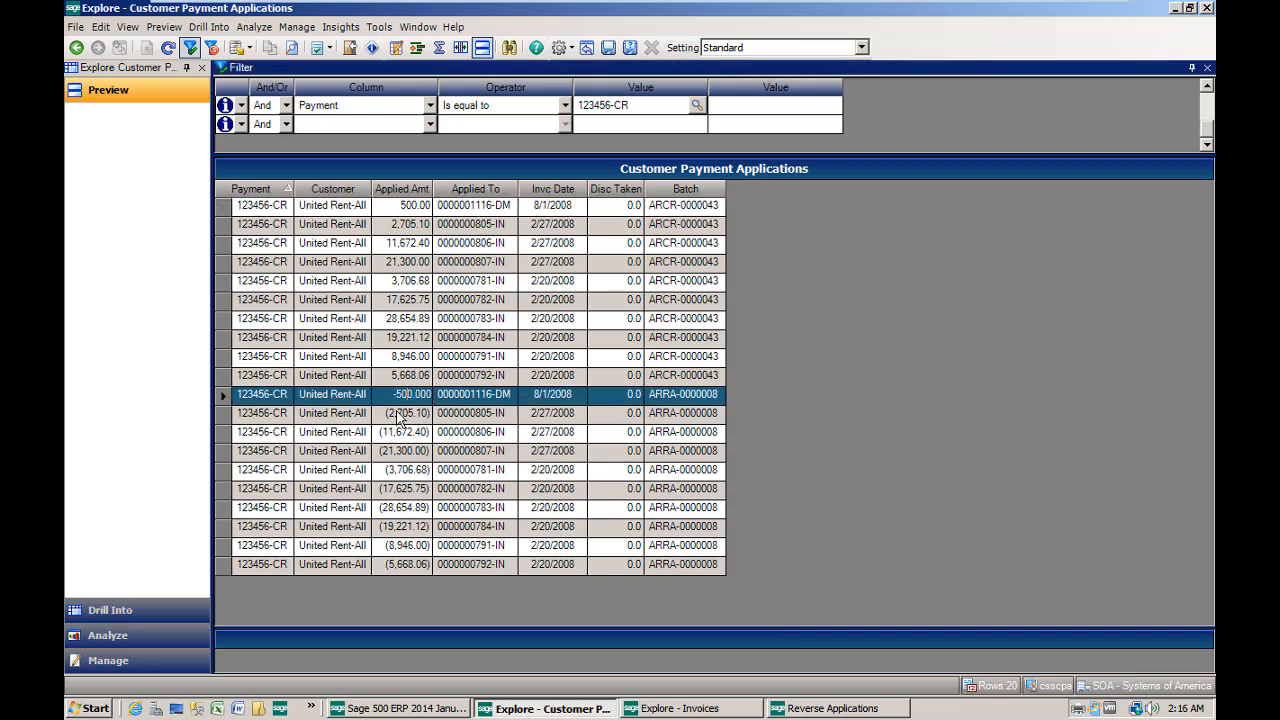
left_click(408, 412)
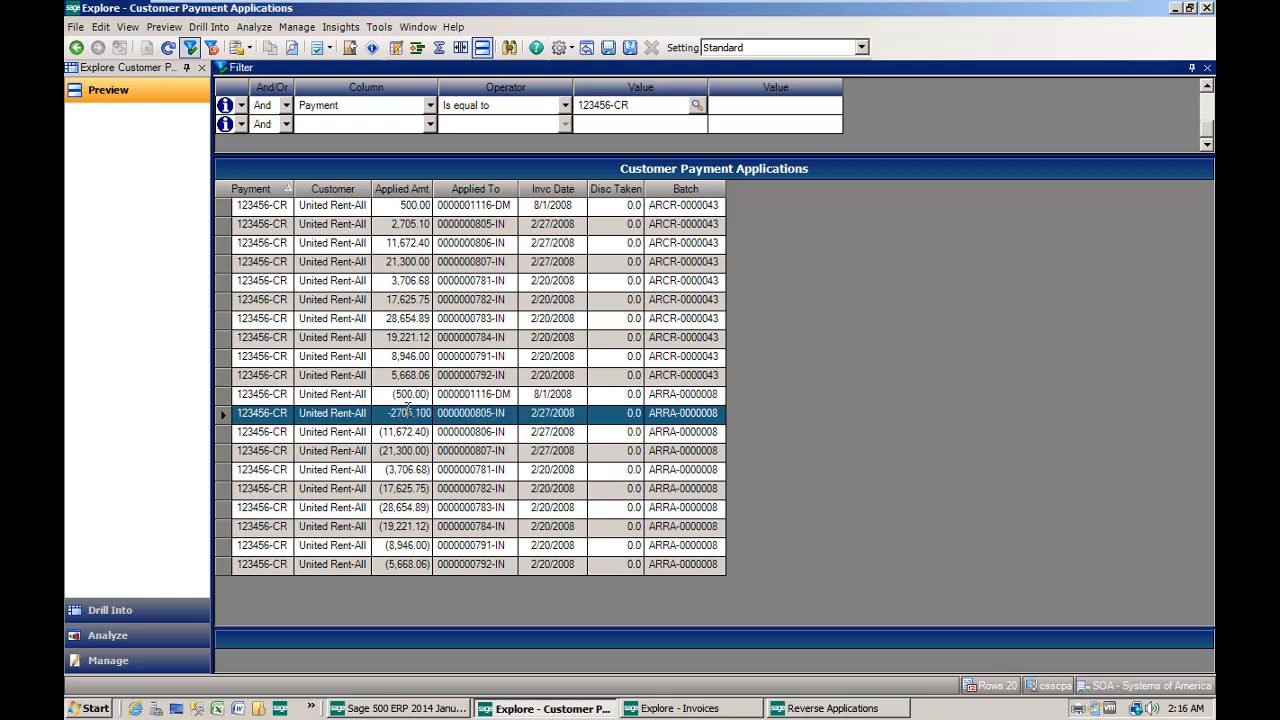
left_click(409, 432)
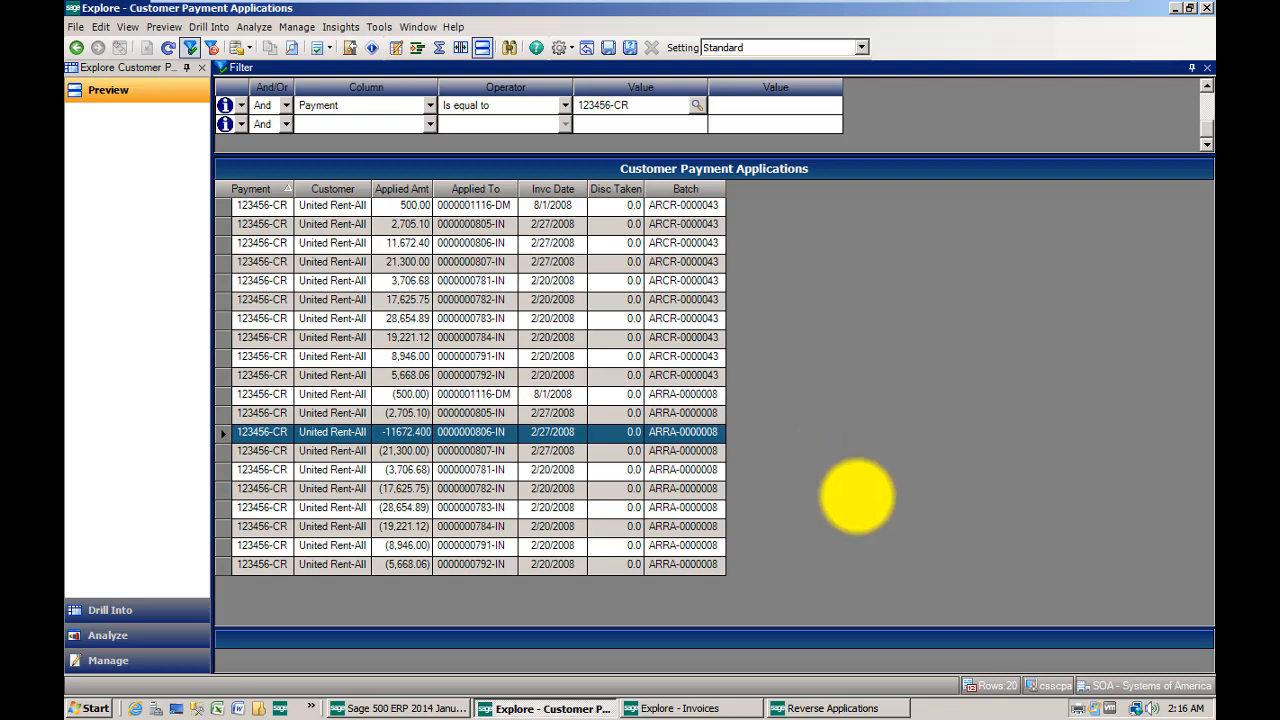
- Return to the Reverse Application Register of batch ARRA-0000008
left_click(878, 706)
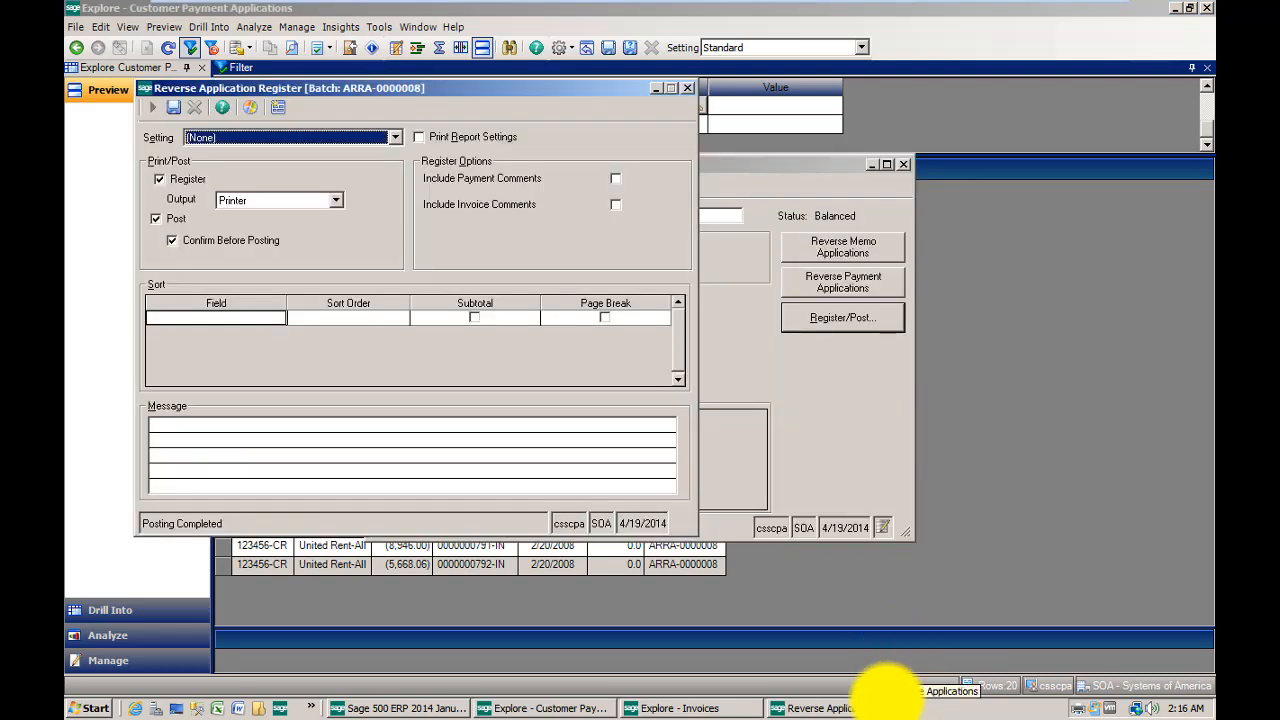